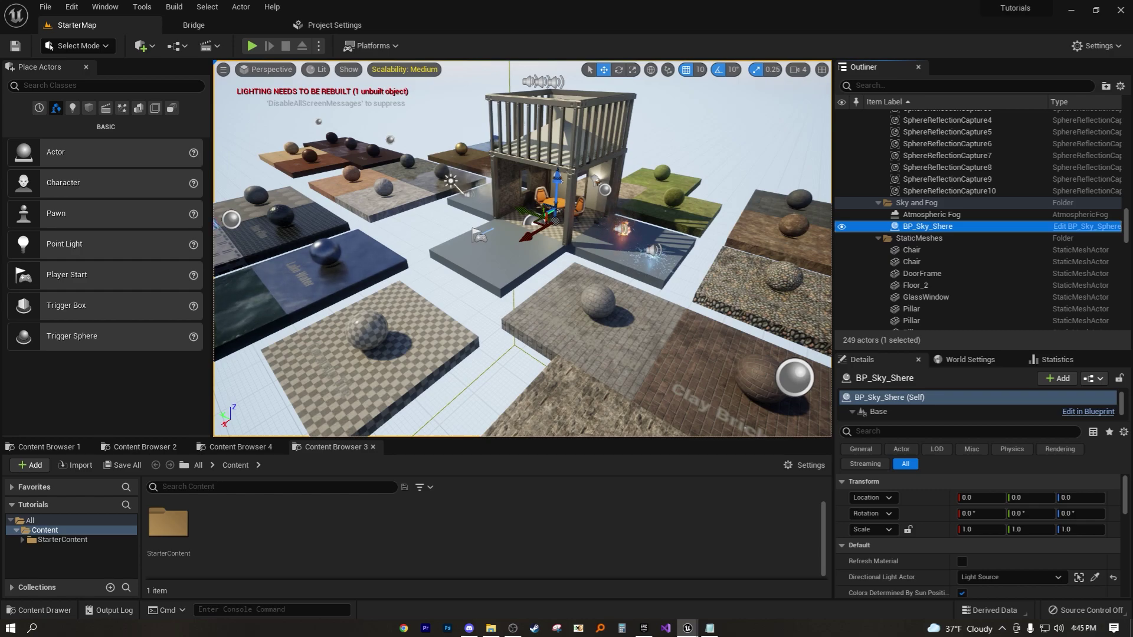
right_click_drag(522, 248, 348, 224)
right_click_drag(620, 243, 597, 259)
key("s")
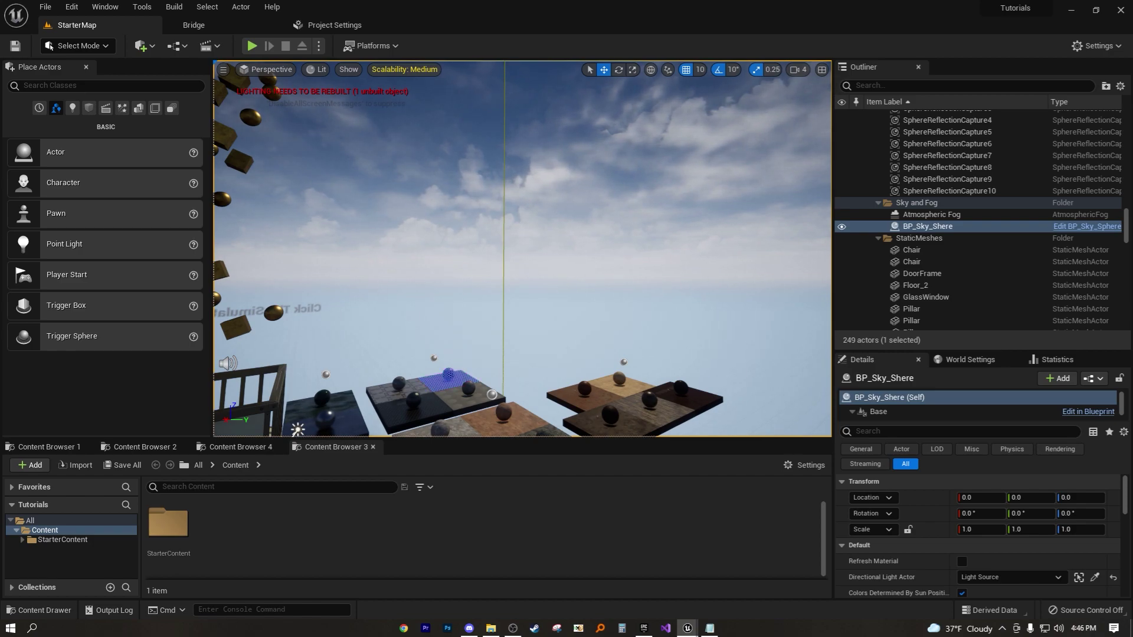
Step: Create a new level named NewWorld in the Content folder, save it and open it
right_click(370, 512)
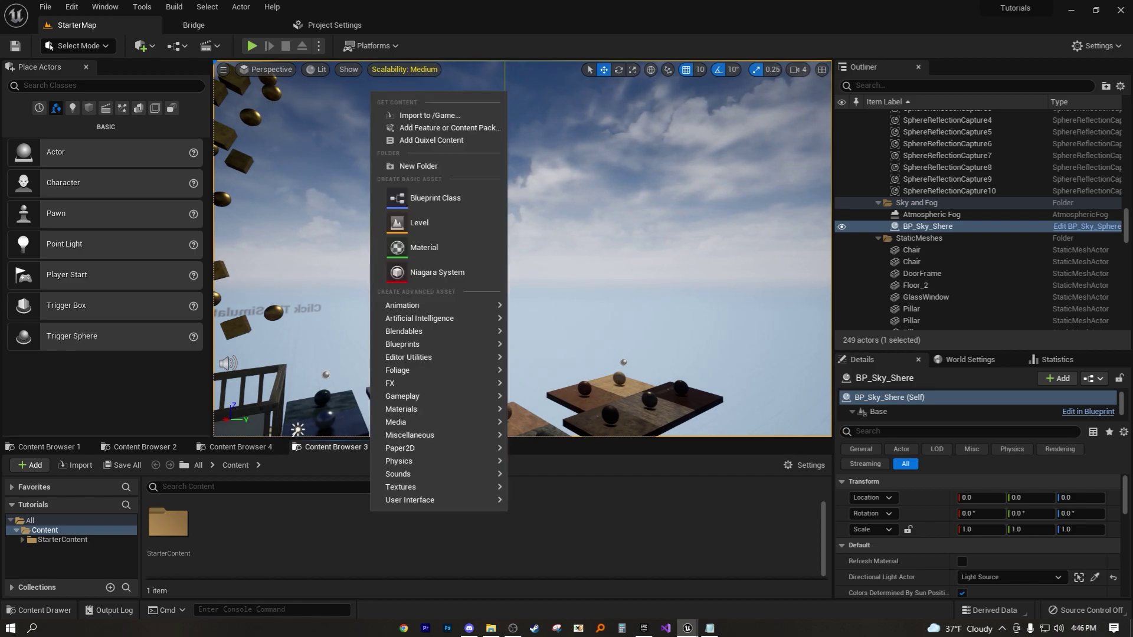
left_click(420, 222)
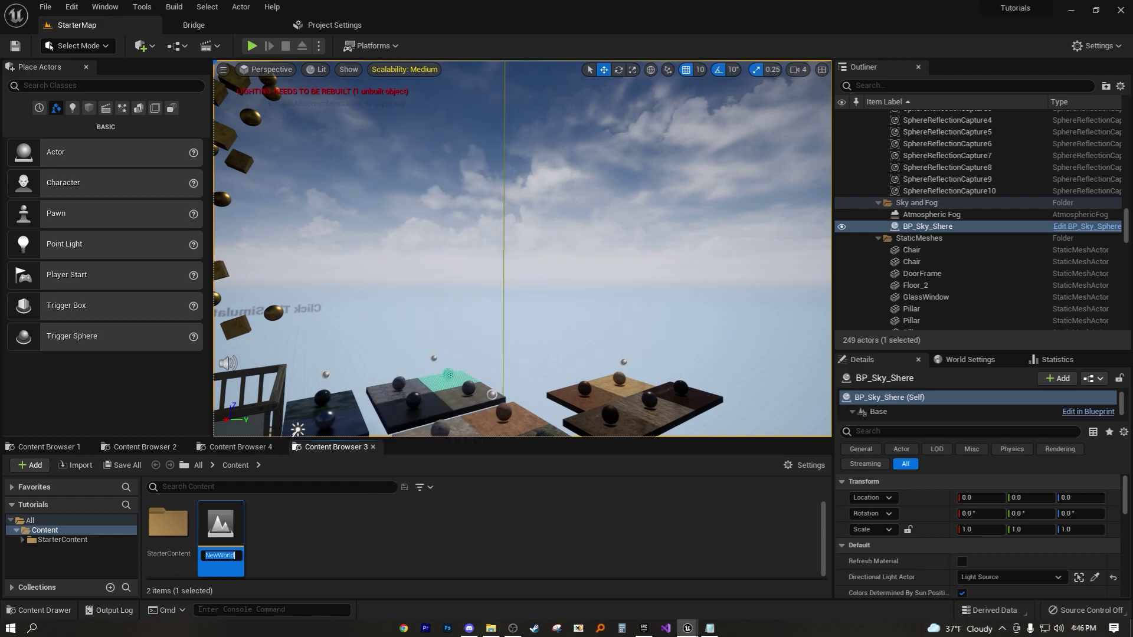
key("Return")
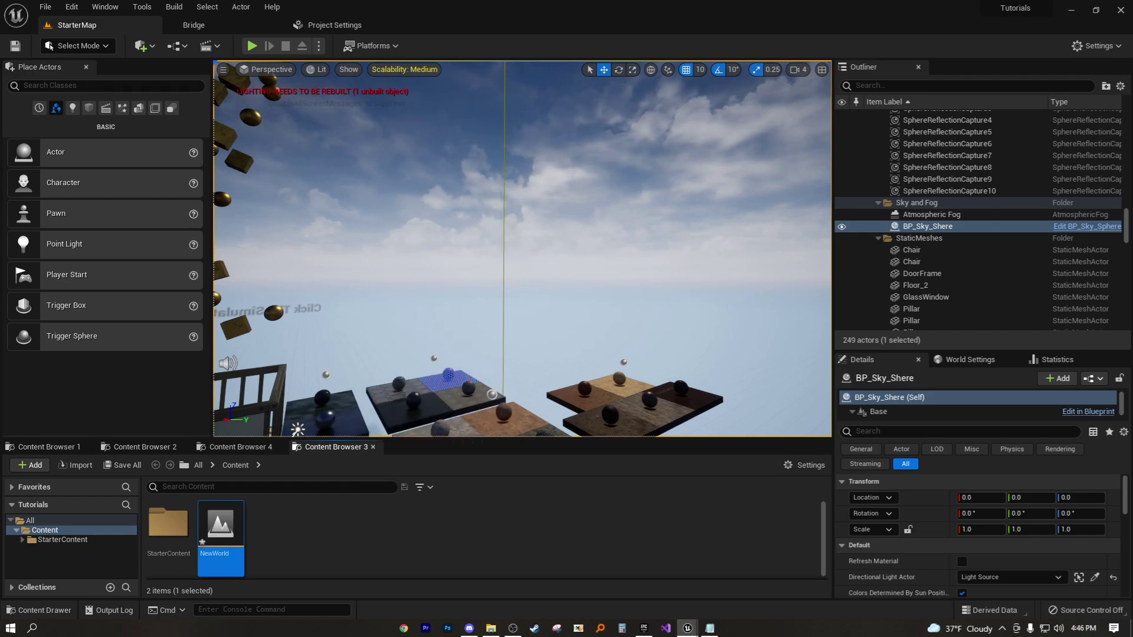
double_click(220, 527)
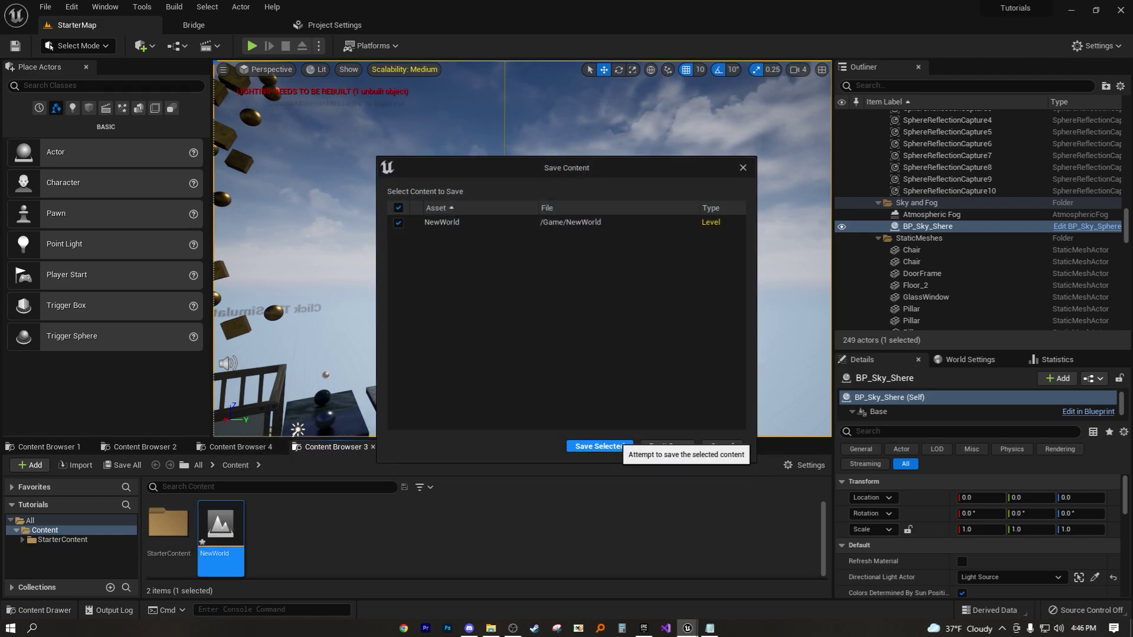
left_click(596, 446)
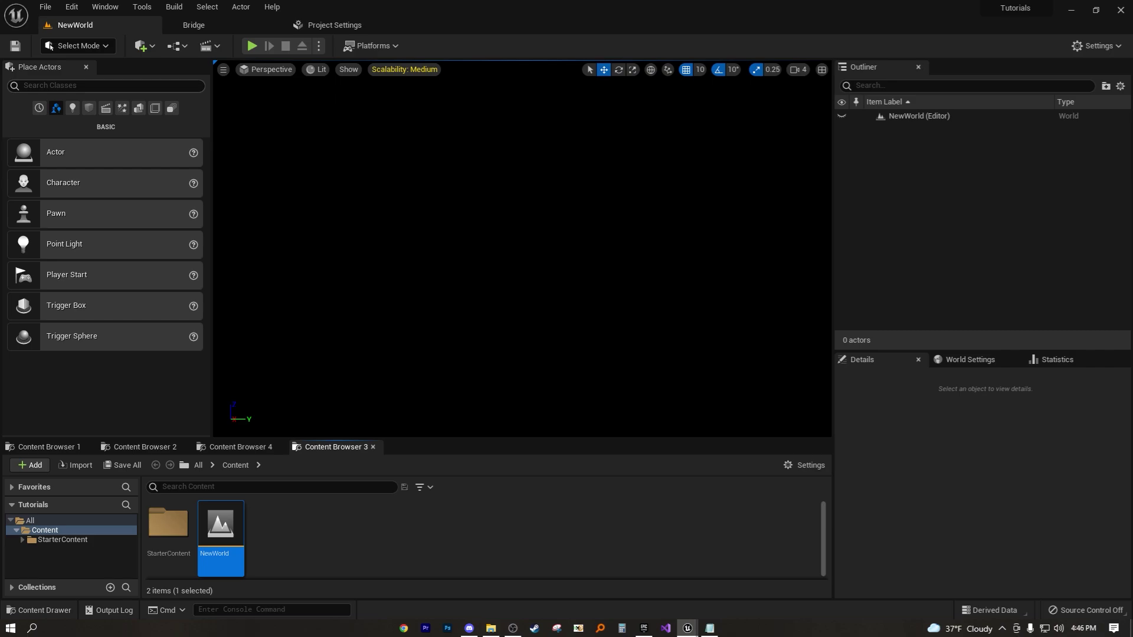
Step: Search the placeable actors for sky and place a Sky Atmosphere in the empty level
left_click(105, 85)
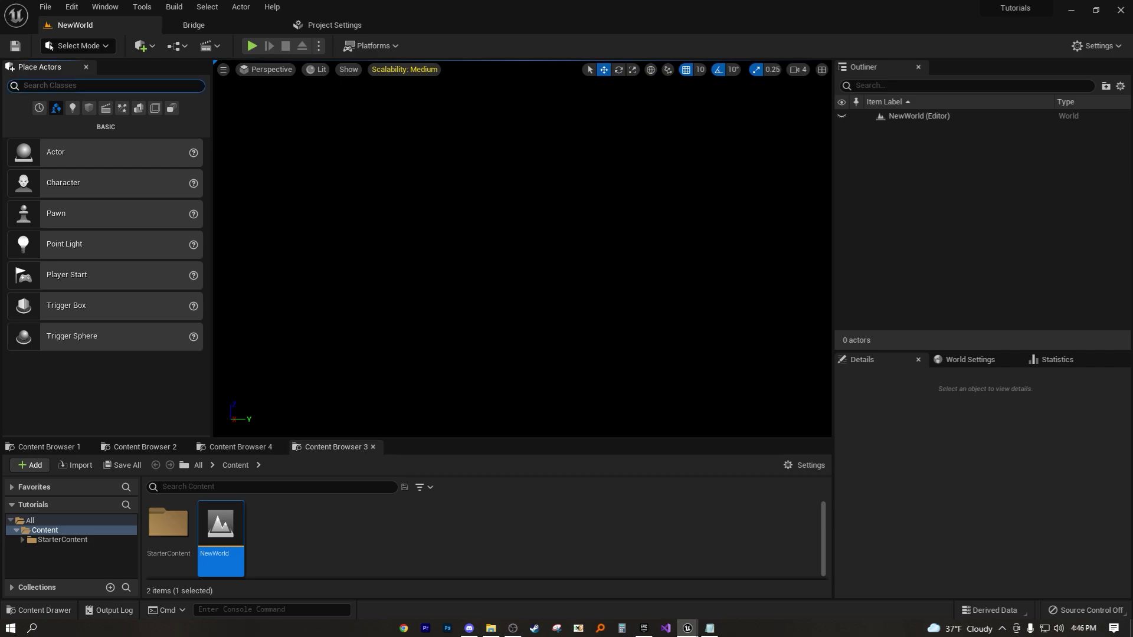
type("sky")
left_click_drag(83, 175, 469, 251)
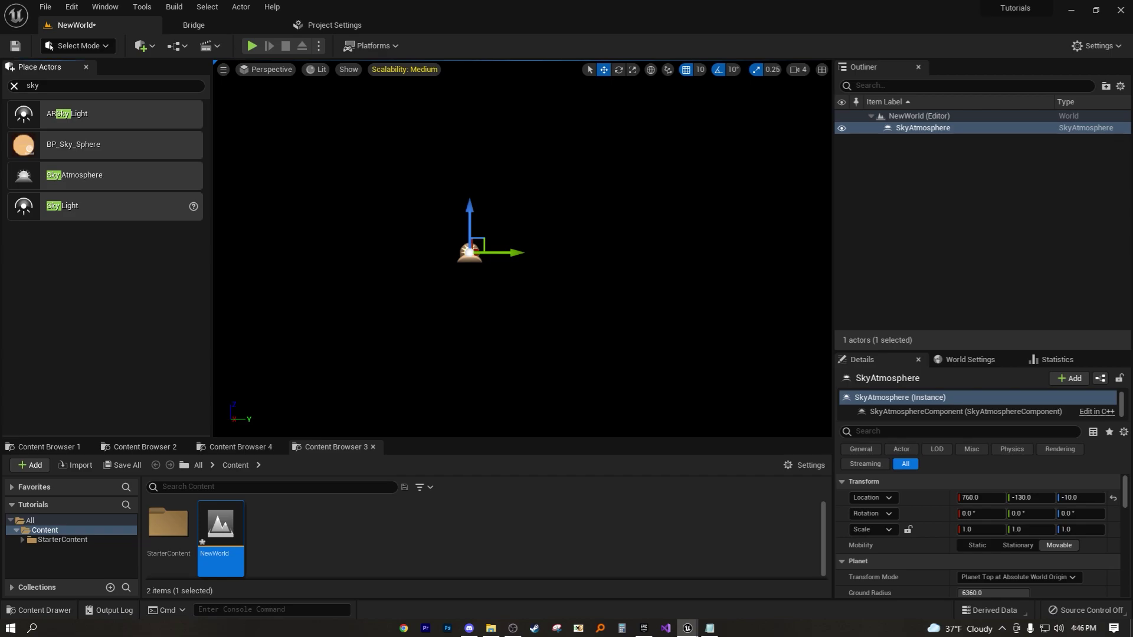
Step: Search the placeable actors for direc and place a Directional Light in the level
left_click(14, 85)
type("direc")
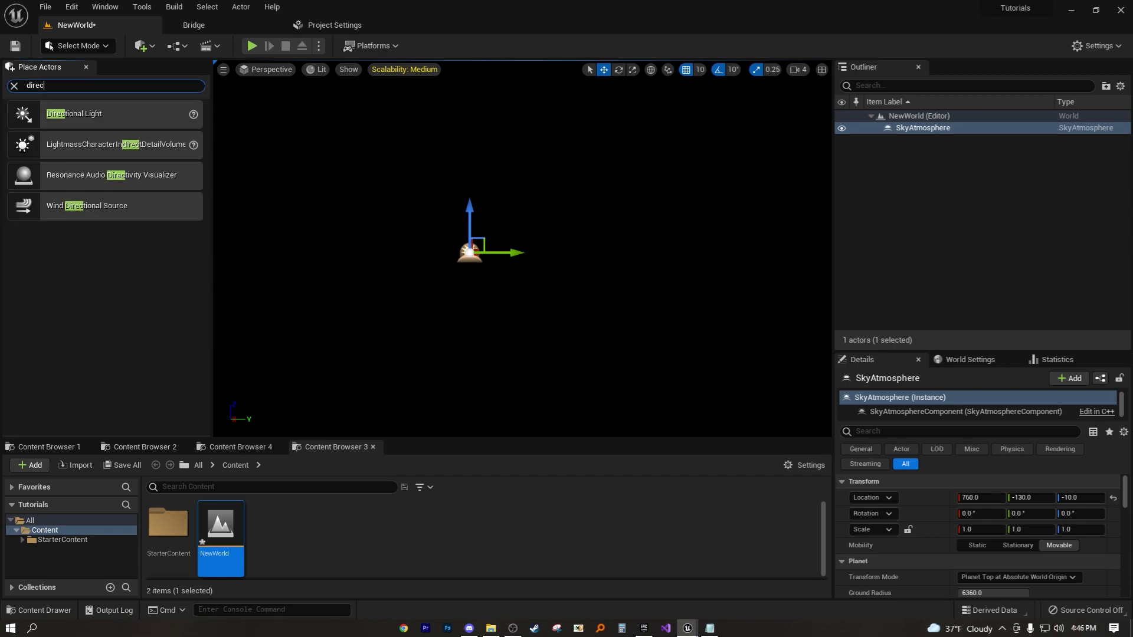
left_click_drag(83, 113, 390, 209)
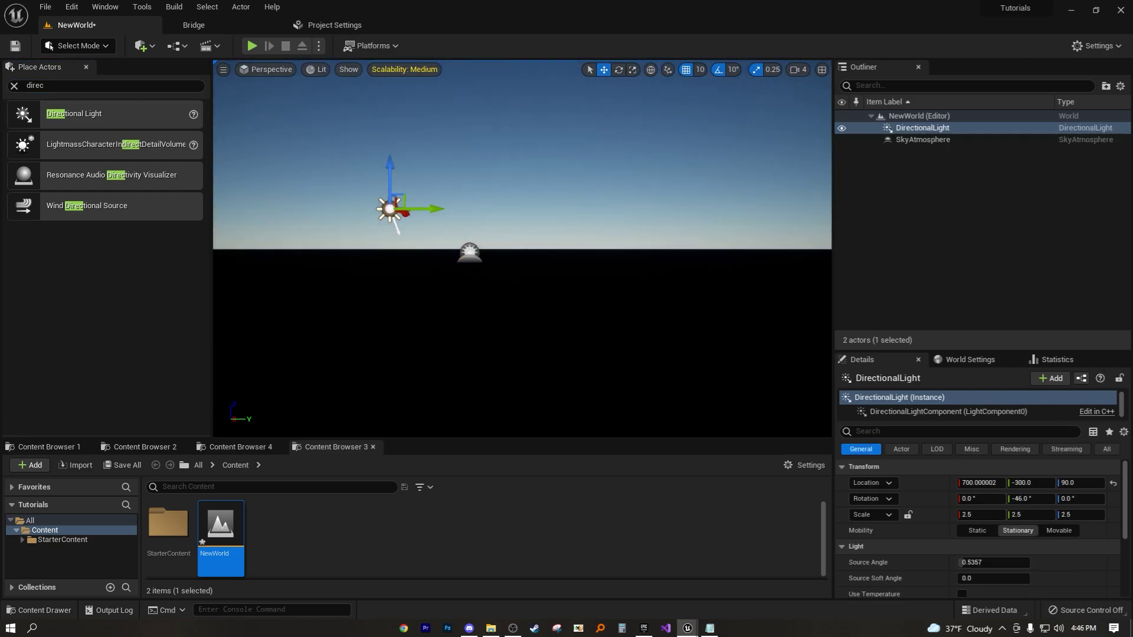
right_click_drag(389, 209, 330, 181)
key("f")
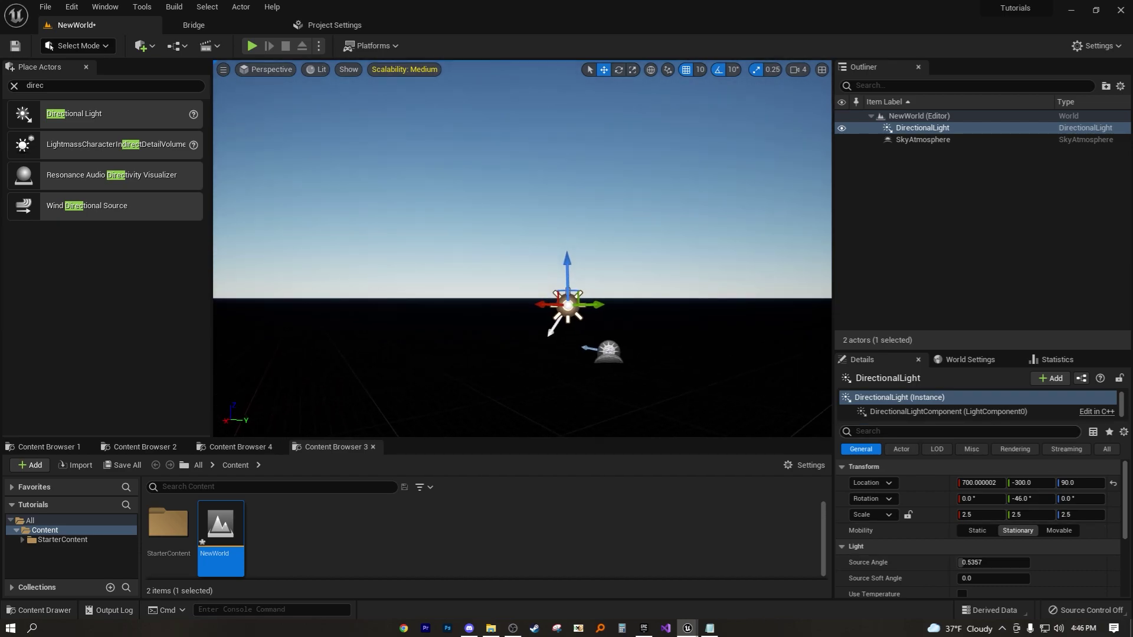
Step: Filter the directional light's properties by atm and toggle Atmosphere Sun Light off and on to compare the sky
left_click(856, 432)
type("a")
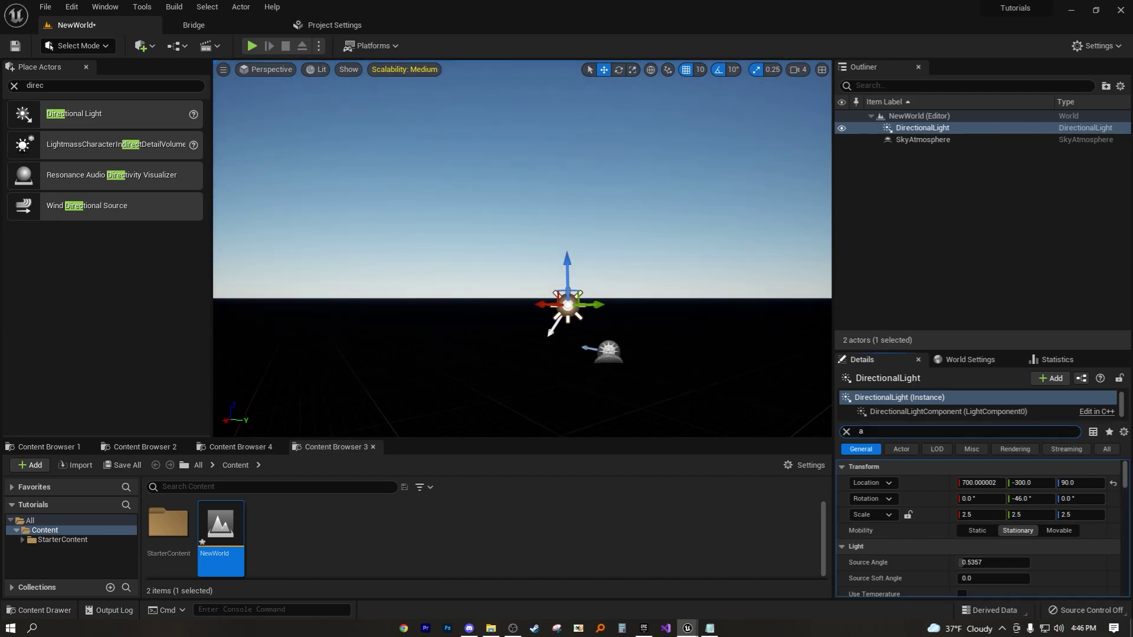
type("t,")
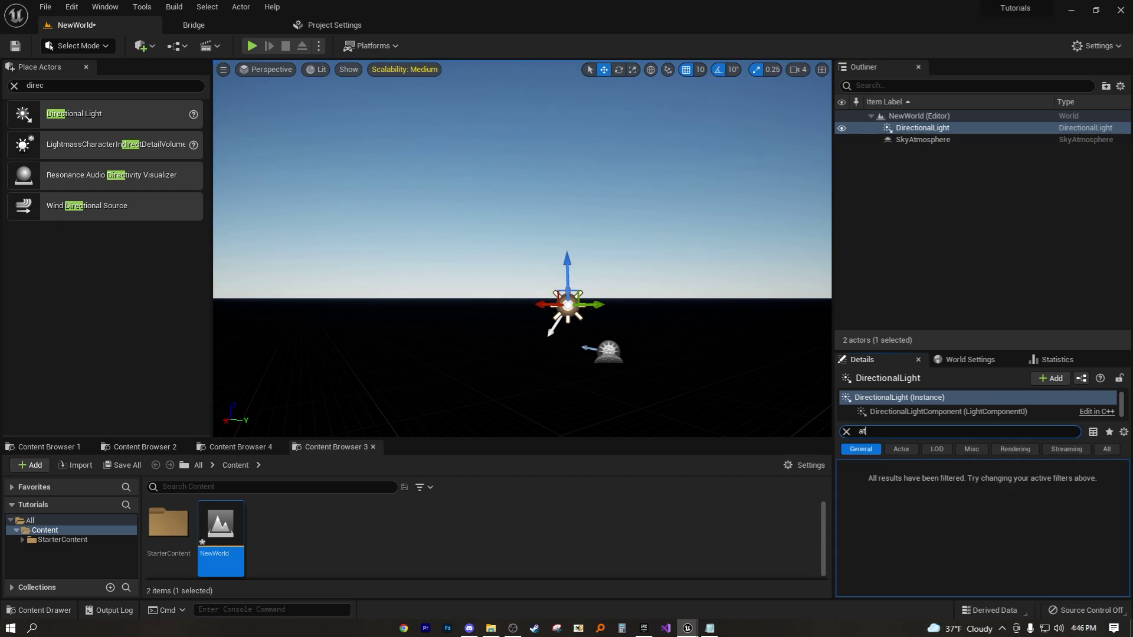
key("BackSpace")
type("m")
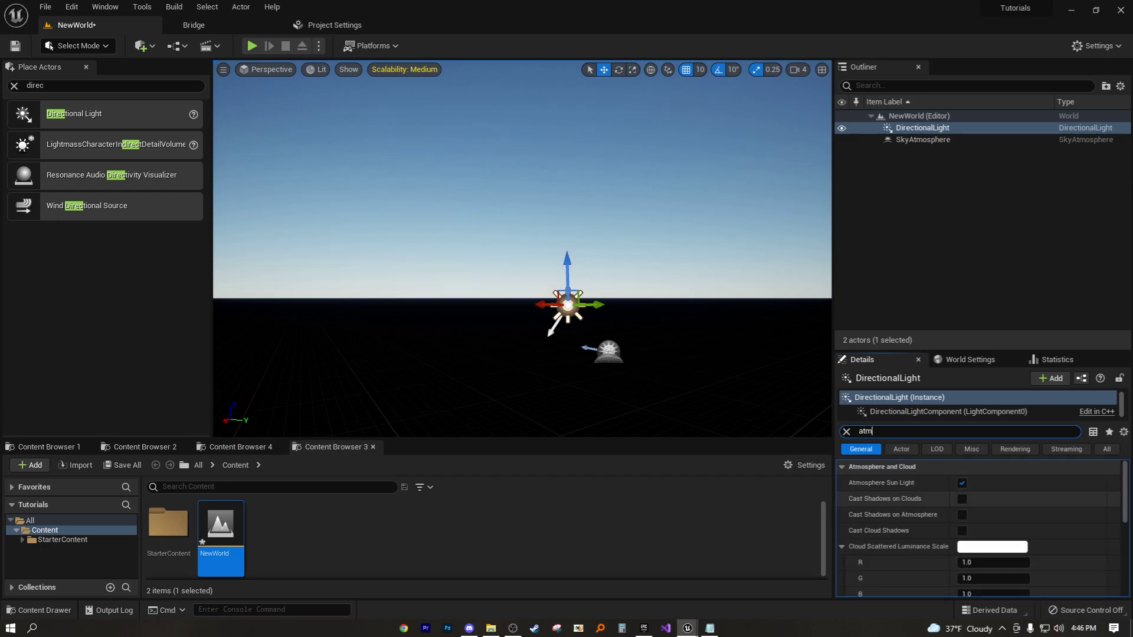
left_click(962, 483)
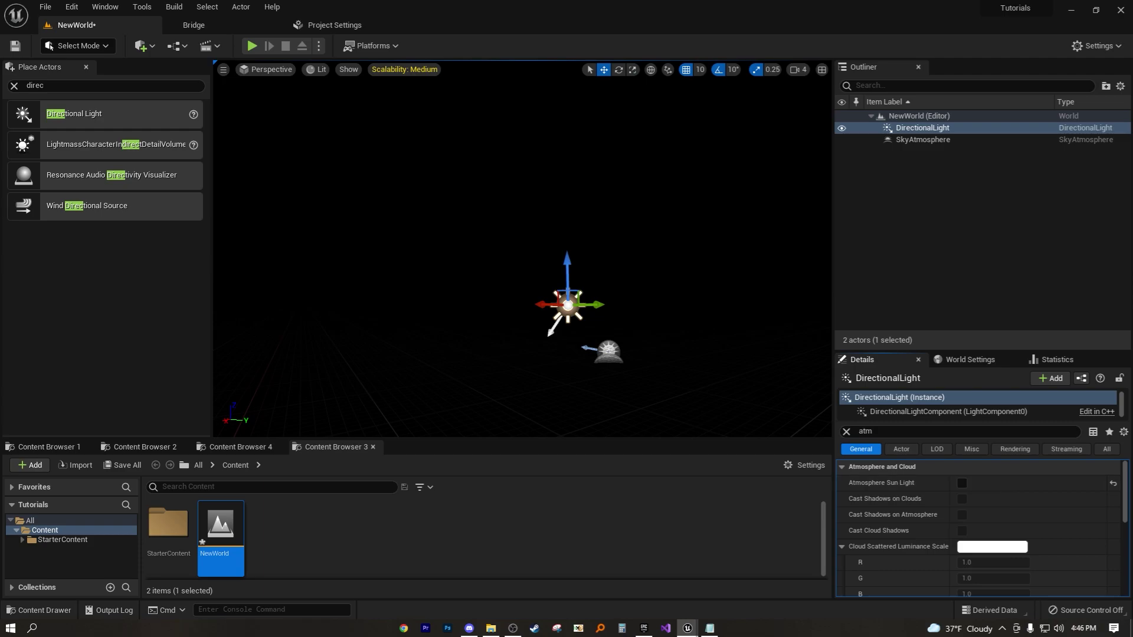
right_click_drag(522, 248, 547, 233)
left_click(962, 483)
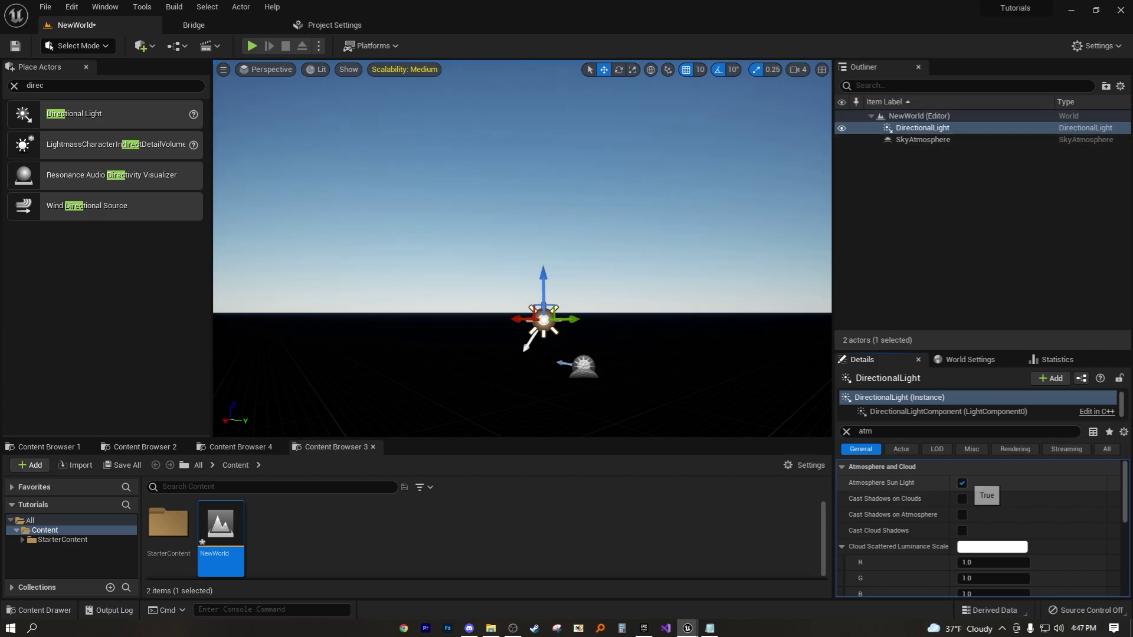
left_click(962, 483)
left_click(962, 483)
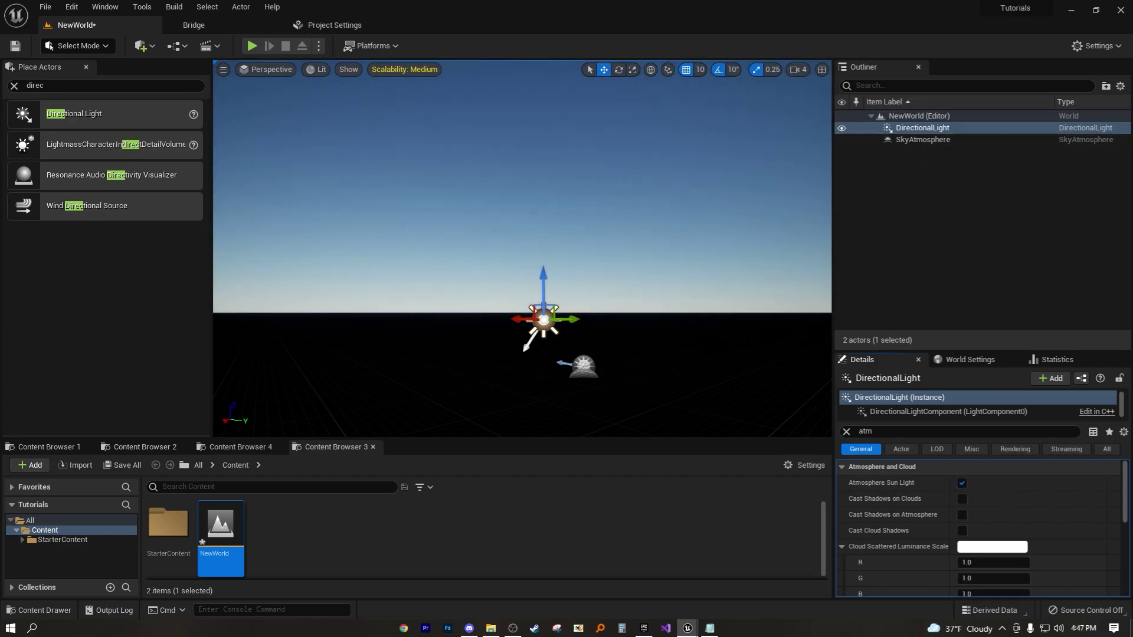
Step: Search the placeable actors for height and place an Exponential Height Fog in the level
left_click(14, 86)
type("height")
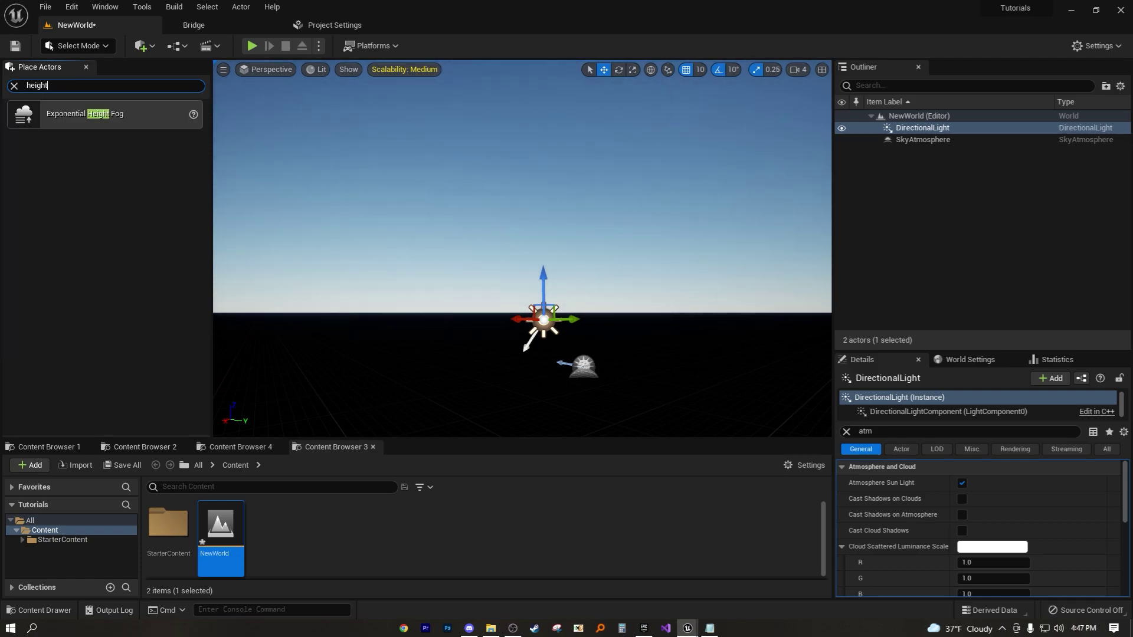
left_click_drag(83, 114, 416, 273)
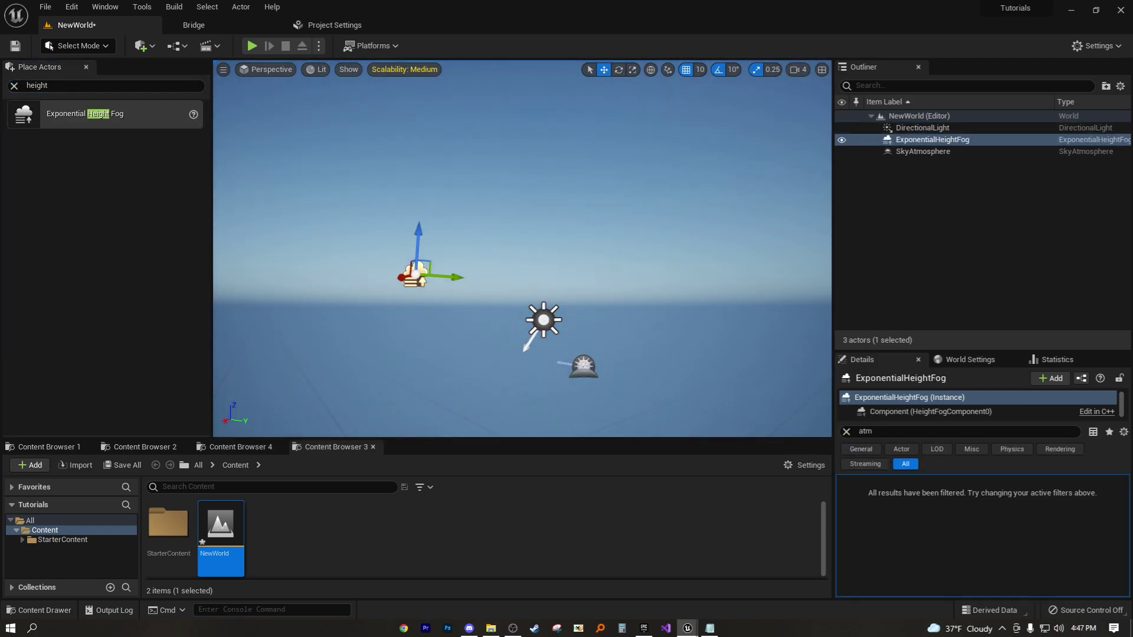
Step: Search the placeable actors for volumetri, place a Volumetric Cloud in the level and focus on it
left_click(14, 86)
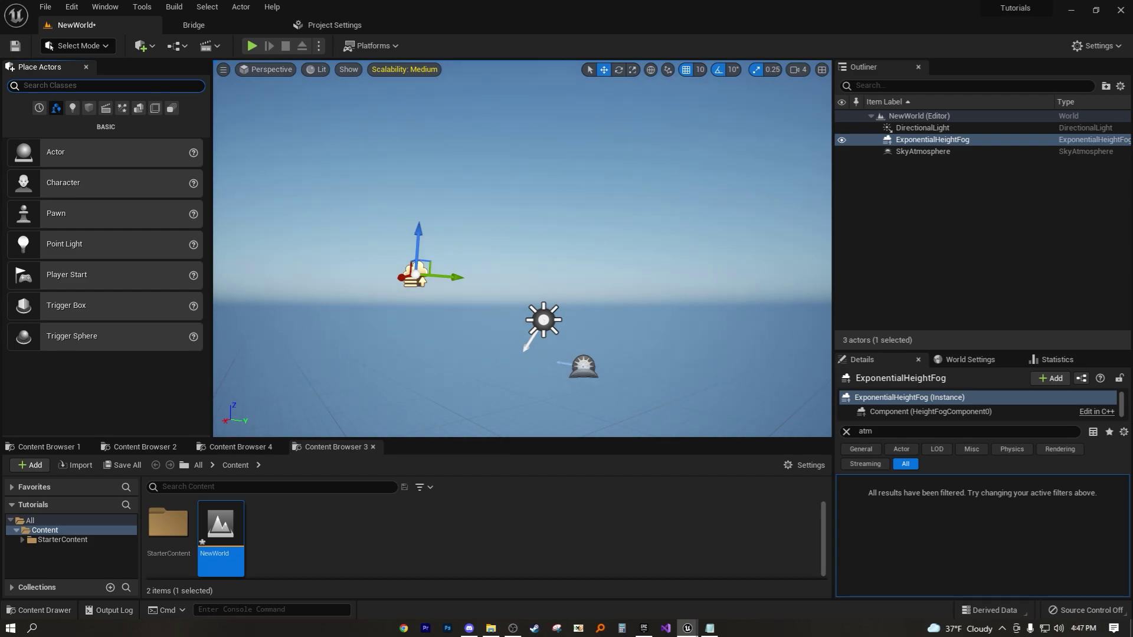
type("vol")
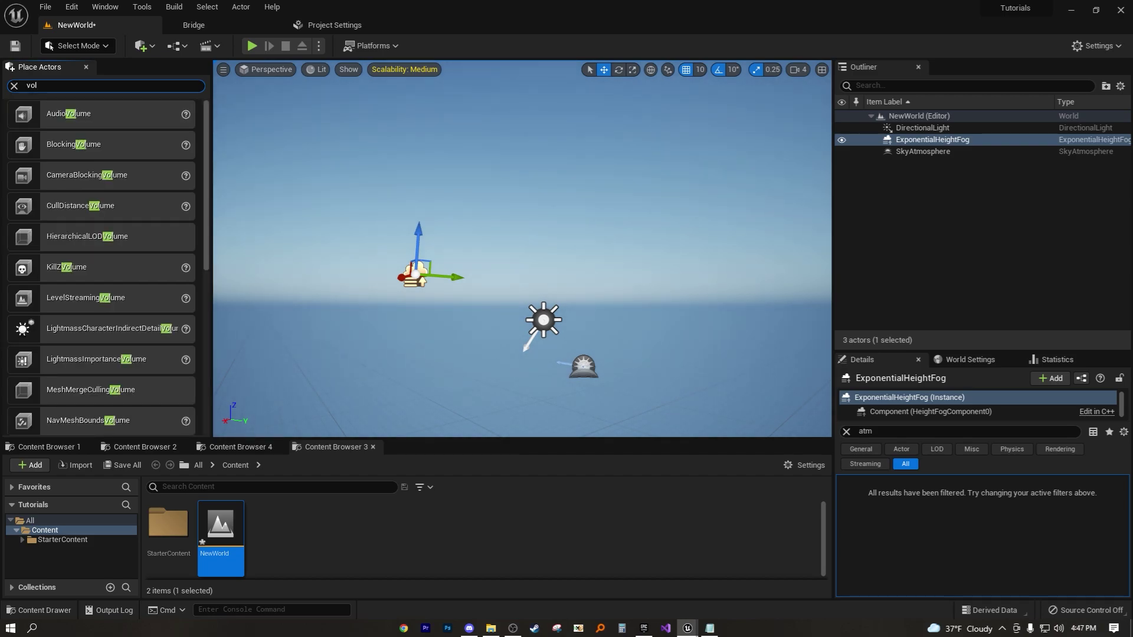
type("um")
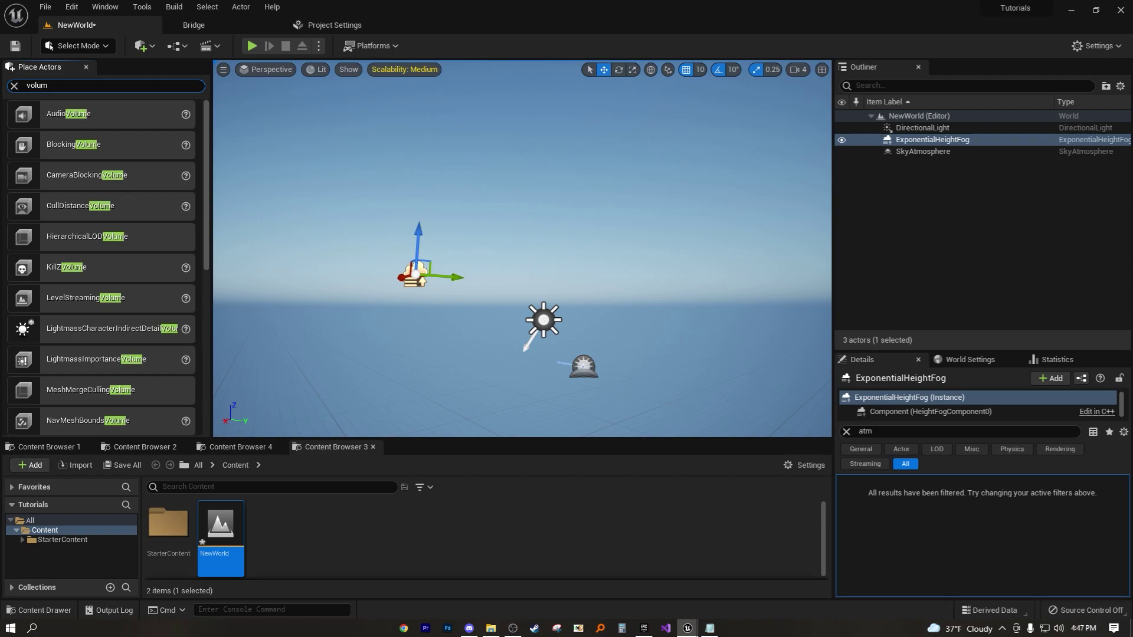
type("etri")
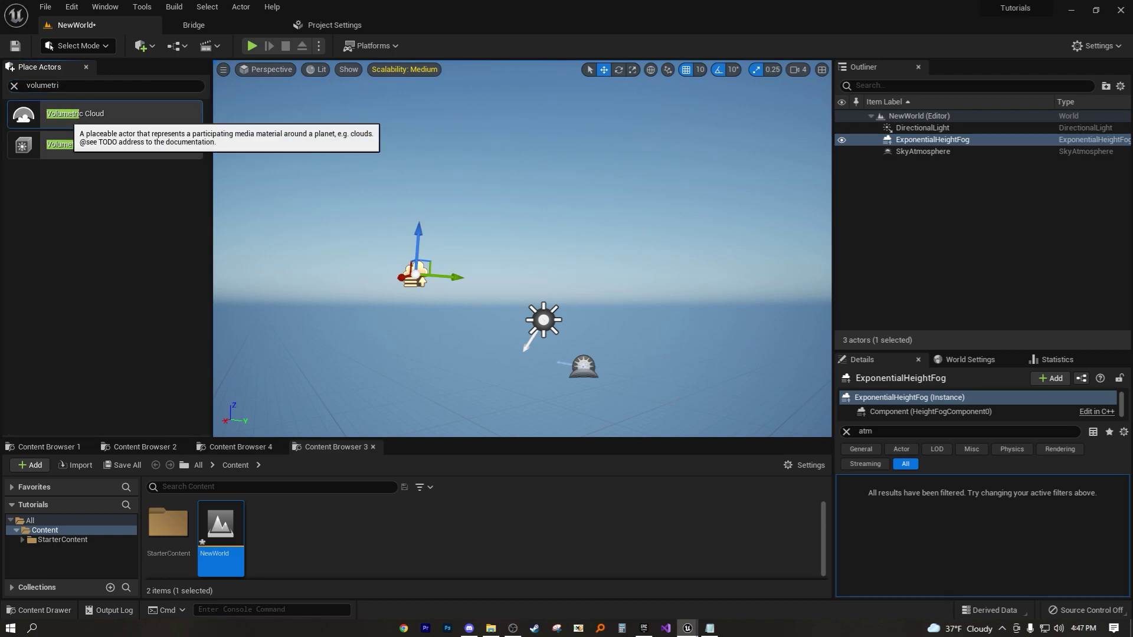
left_click_drag(75, 114, 597, 247)
key("f")
Step: Examine the clouds, fog and horizon of the sky from several directions
right_click_drag(597, 248, 216, 143)
right_click_drag(518, 436, 515, 456)
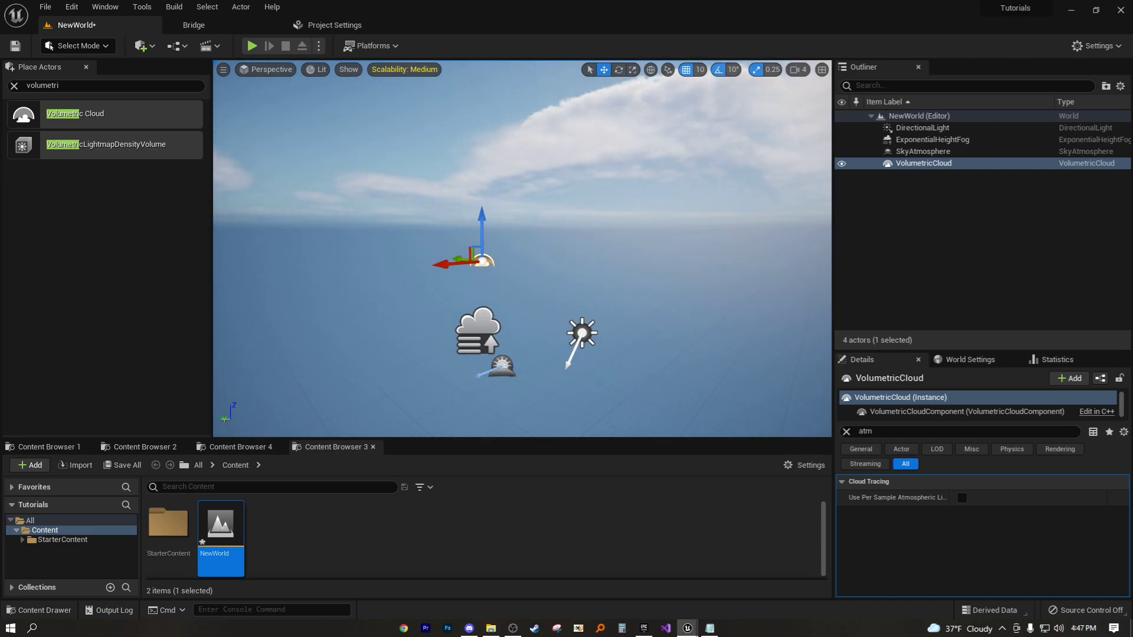
right_click_drag(522, 248, 496, 252)
key("d")
key("q")
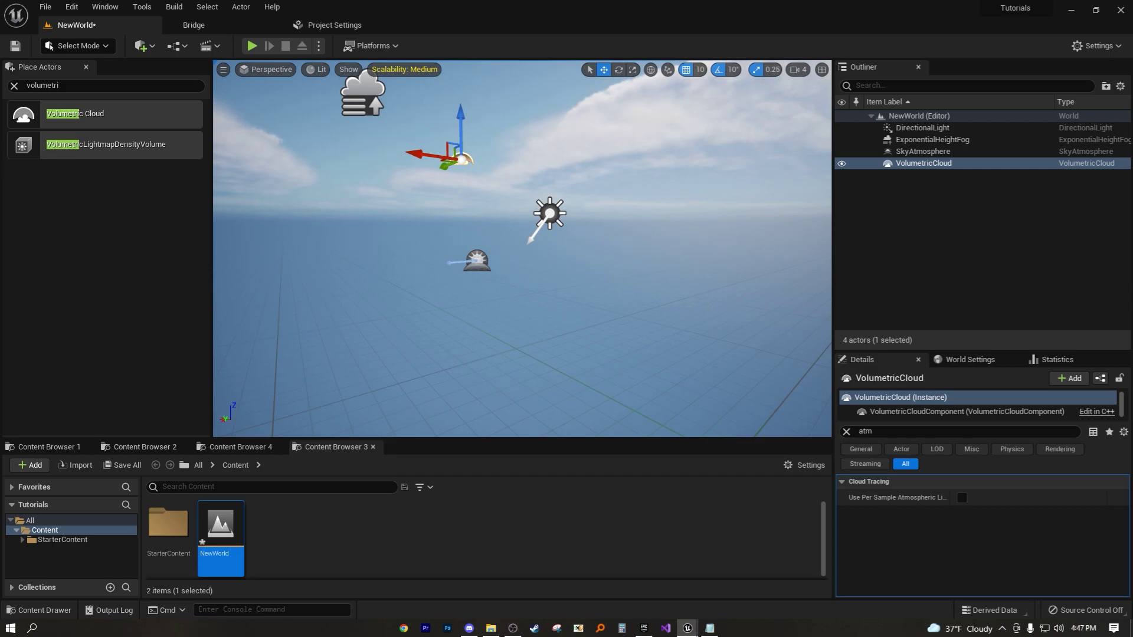
right_click_drag(522, 248, 634, 233)
key("a")
key("e")
right_click_drag(516, 446, 511, 441)
Step: Create a second level named NewWorld1 in the Content folder, save the pending content and open the new level
left_click(297, 531)
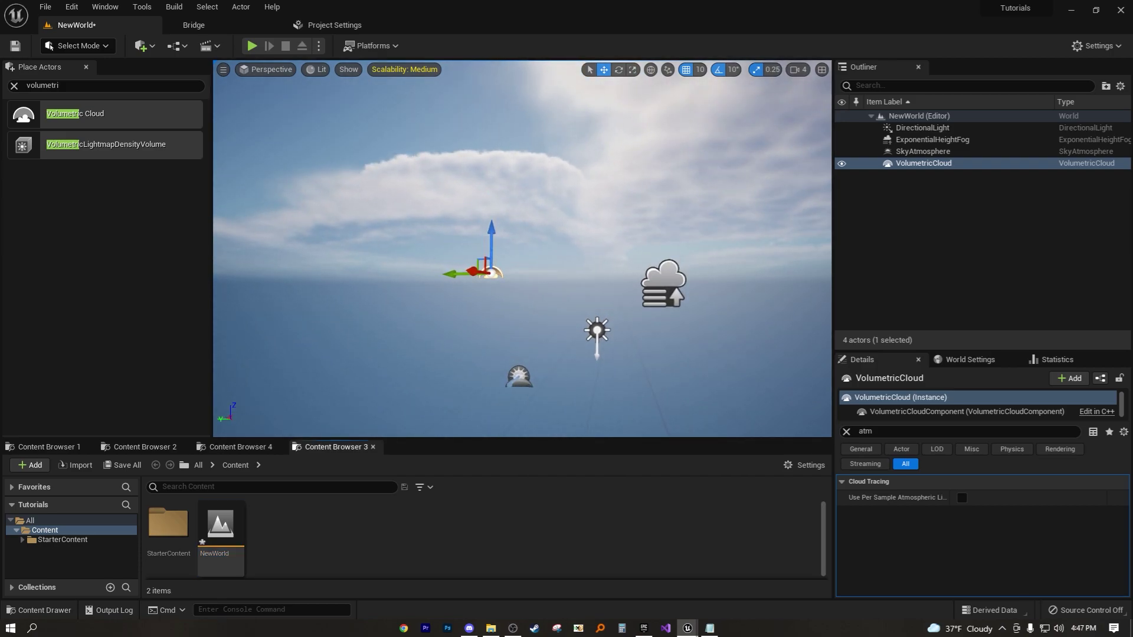
right_click(297, 531)
left_click(346, 242)
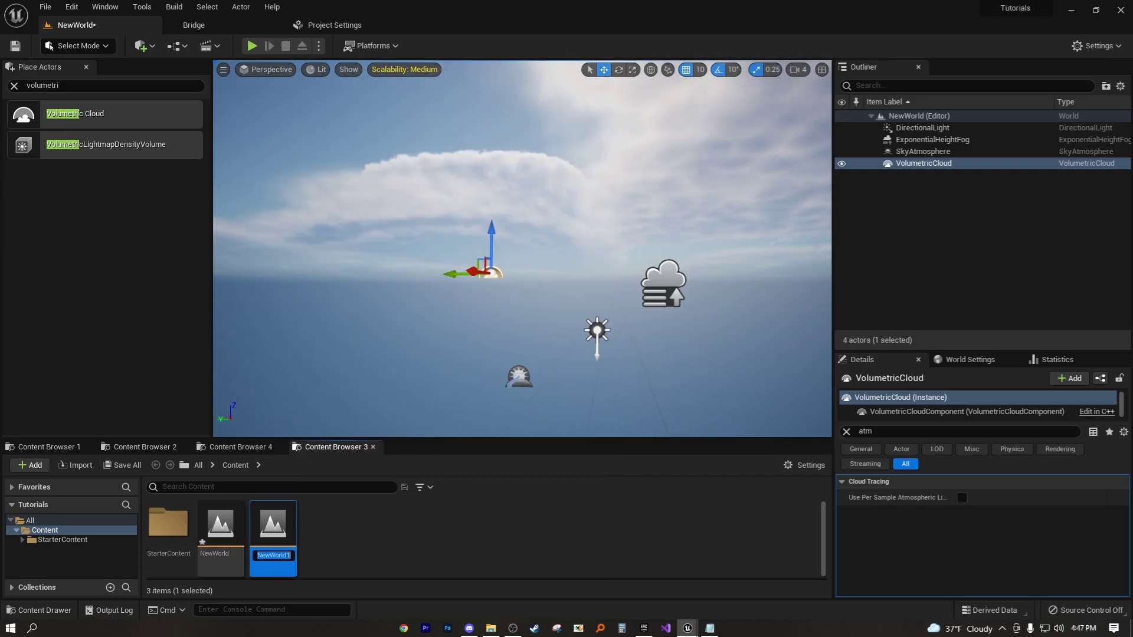
key("Return")
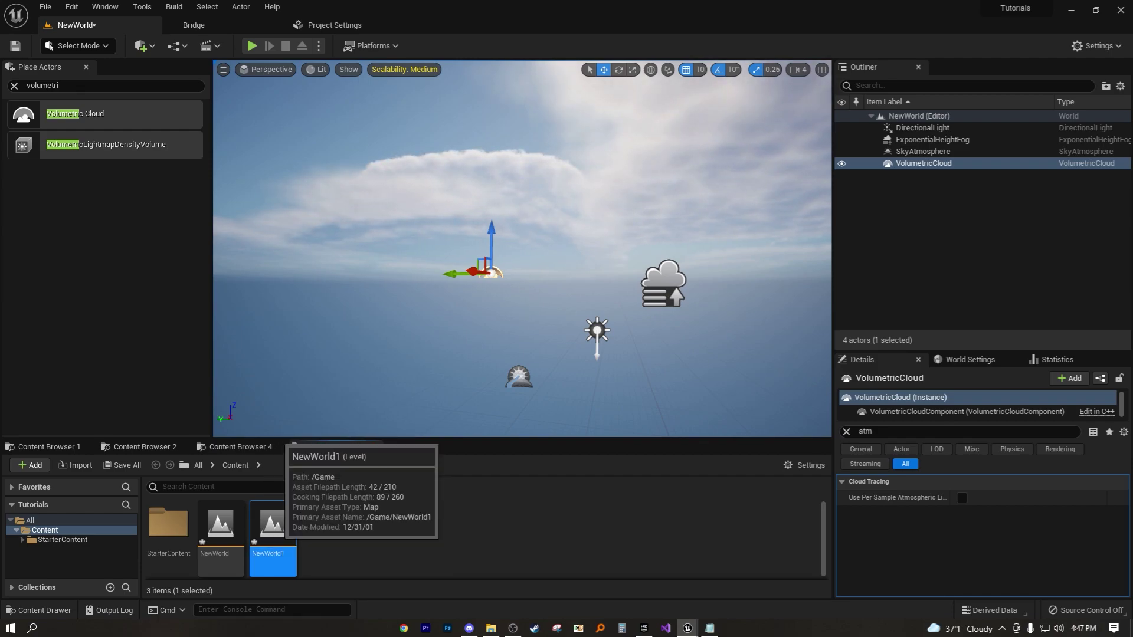
double_click(273, 525)
left_click(600, 447)
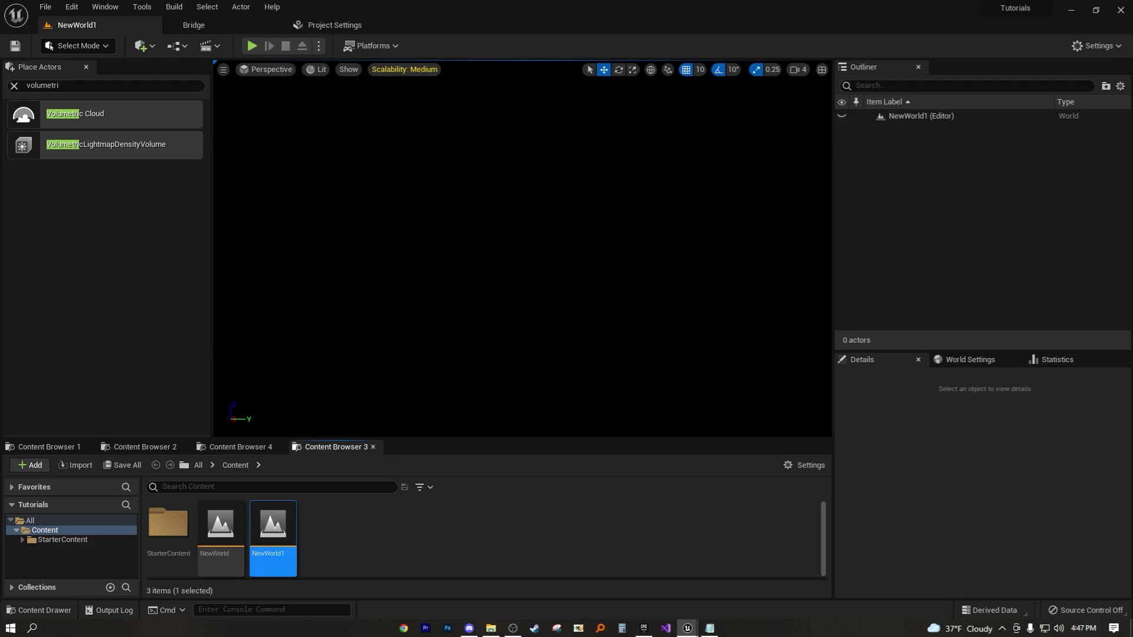
left_click(221, 525)
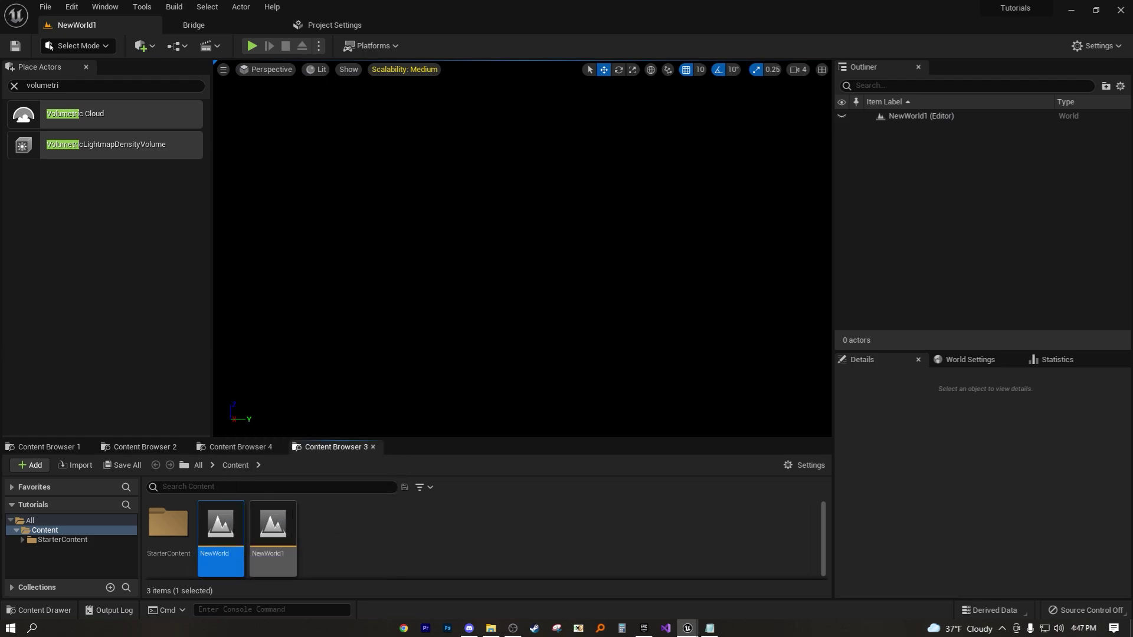
left_click(273, 532)
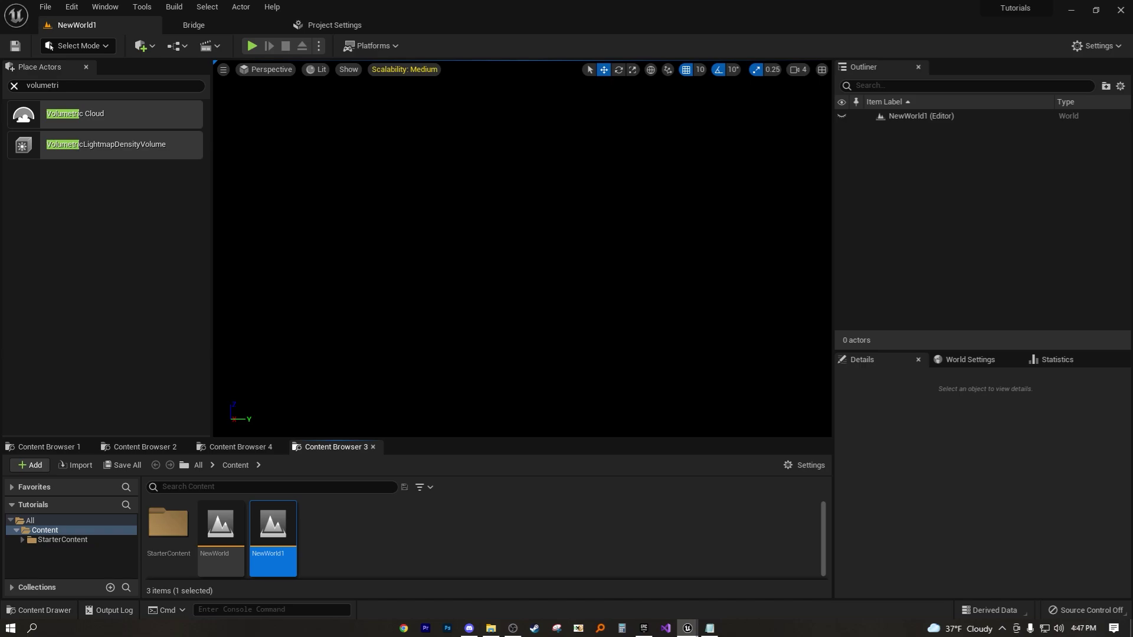
Step: Clear the actor search, open the Env. Light Mixer and create a sky light with it
left_click(14, 86)
left_click(105, 6)
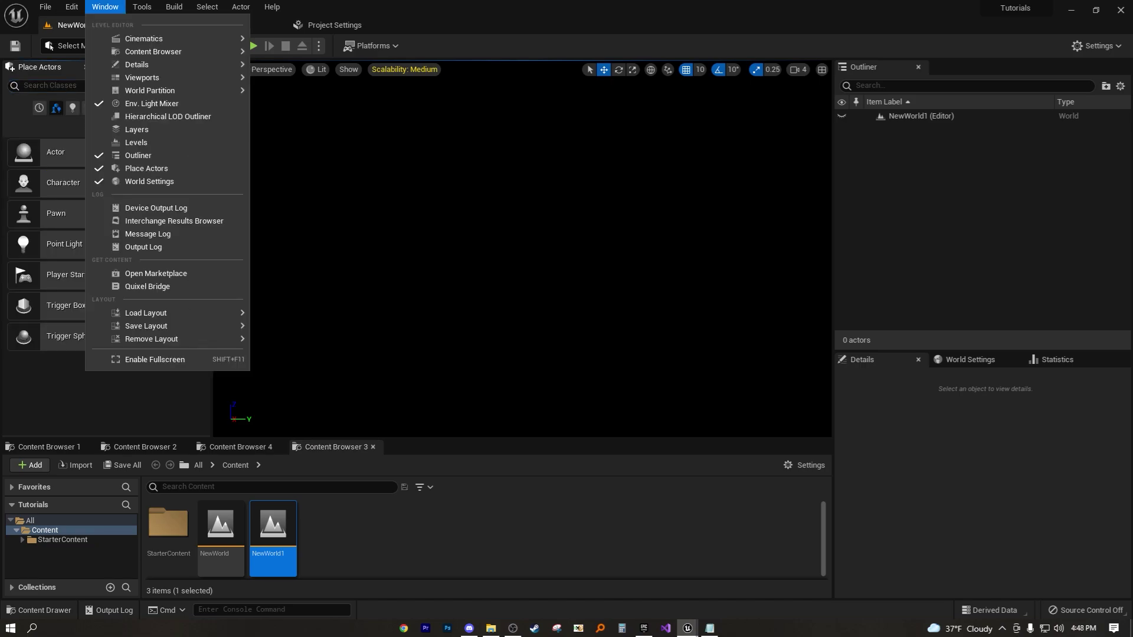
left_click(151, 103)
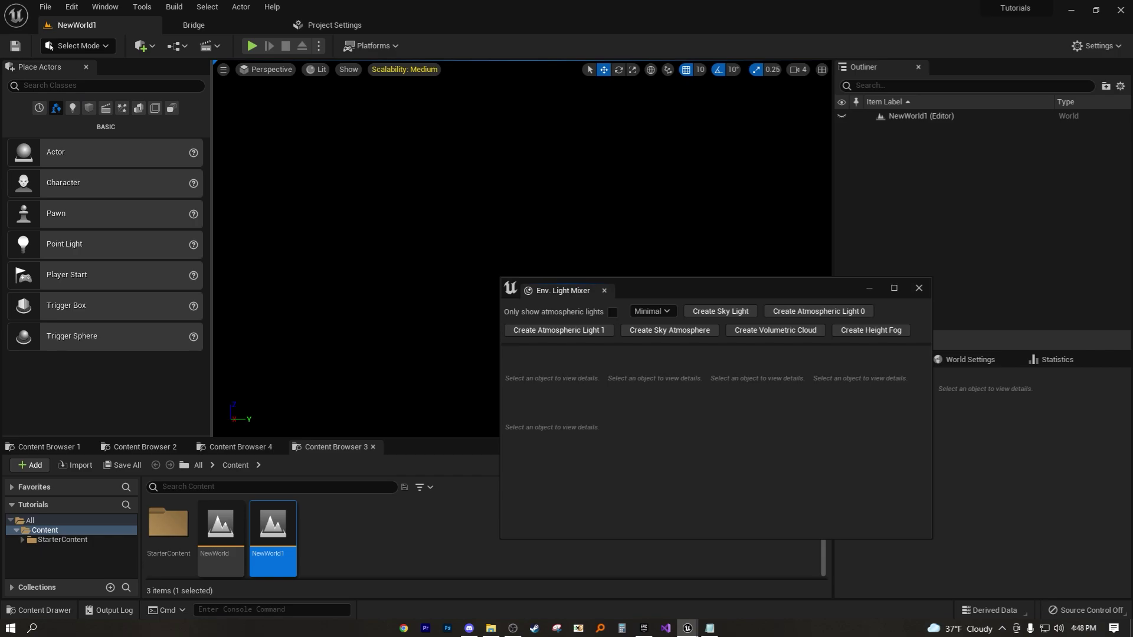
left_click_drag(703, 288, 819, 188)
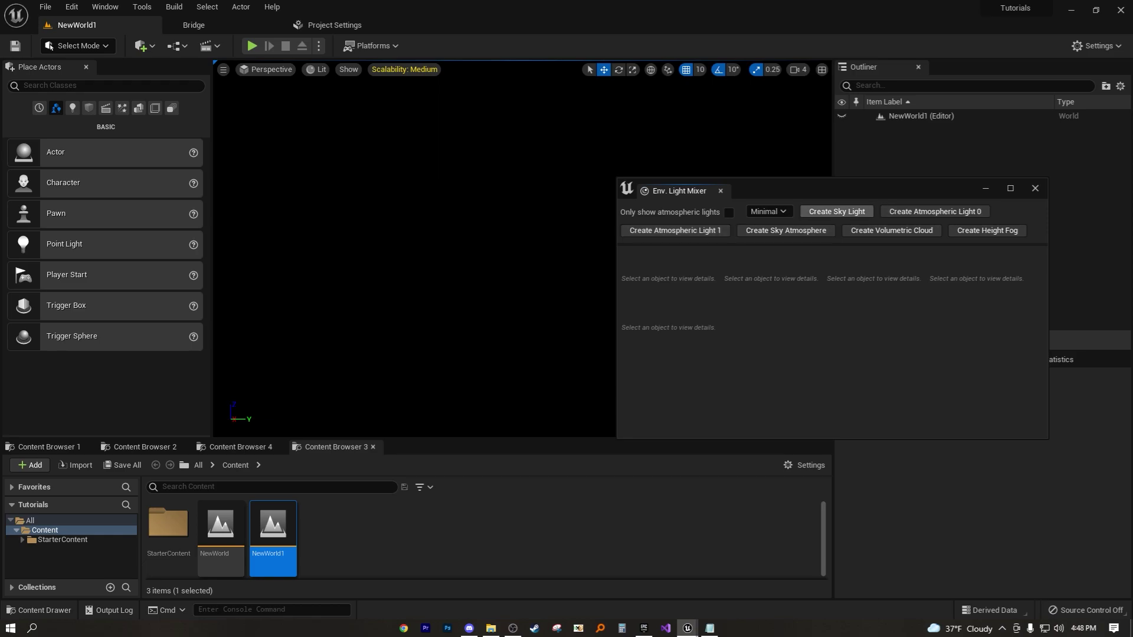
left_click(837, 211)
left_click_drag(864, 189, 844, 209)
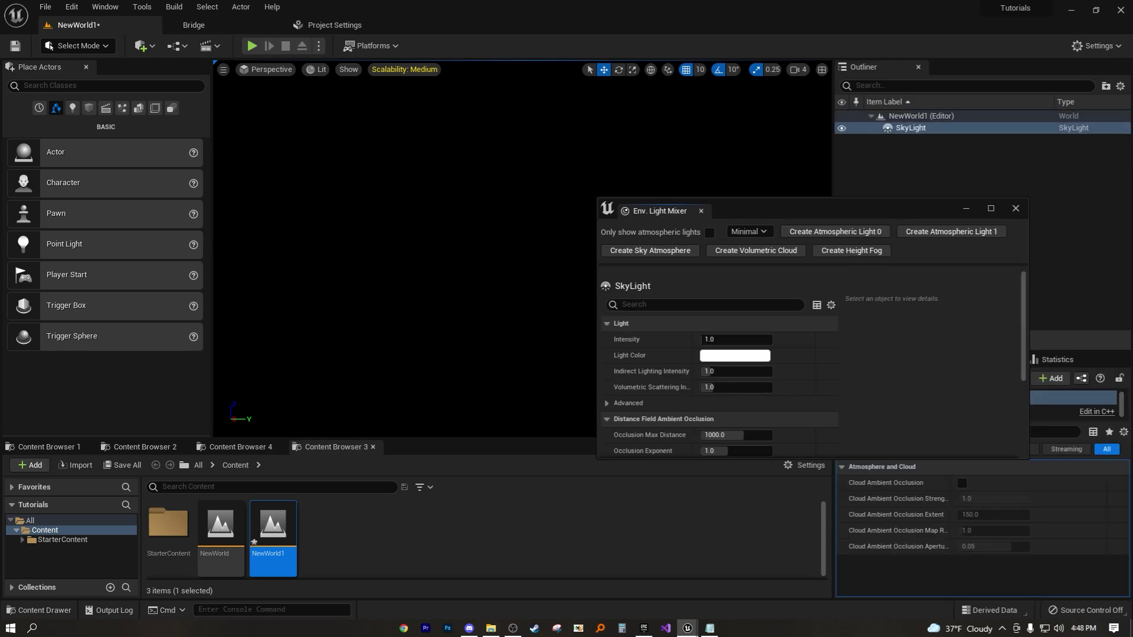
Step: Create Atmospheric Light 0, a sky atmosphere, a volumetric cloud and height fog with the Env. Light Mixer
left_click(835, 231)
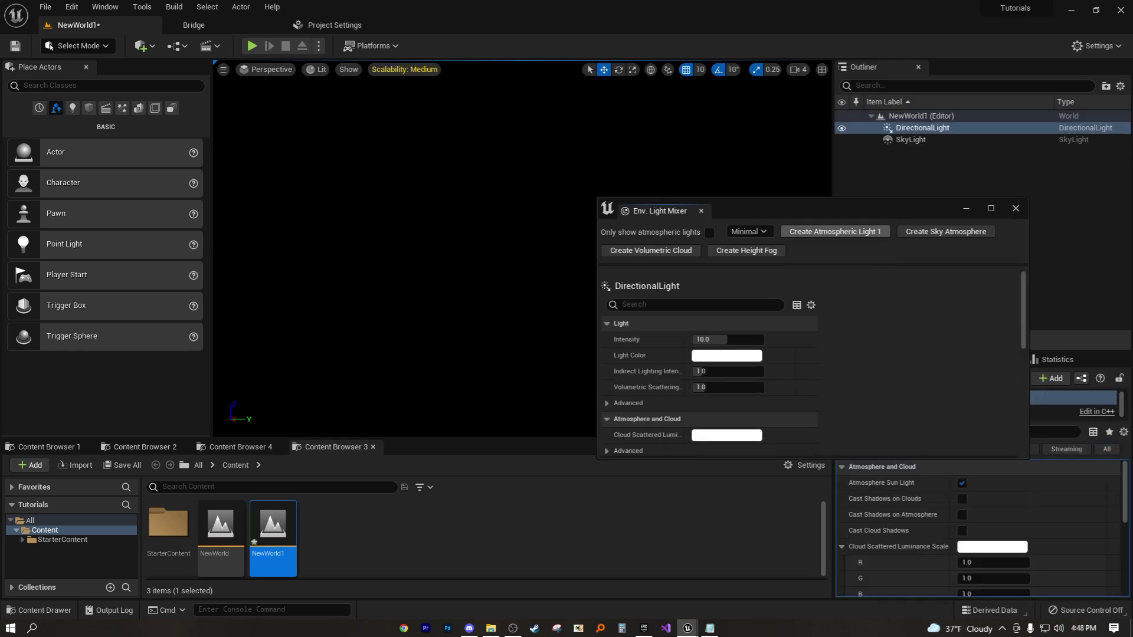
left_click_drag(846, 209, 759, 234)
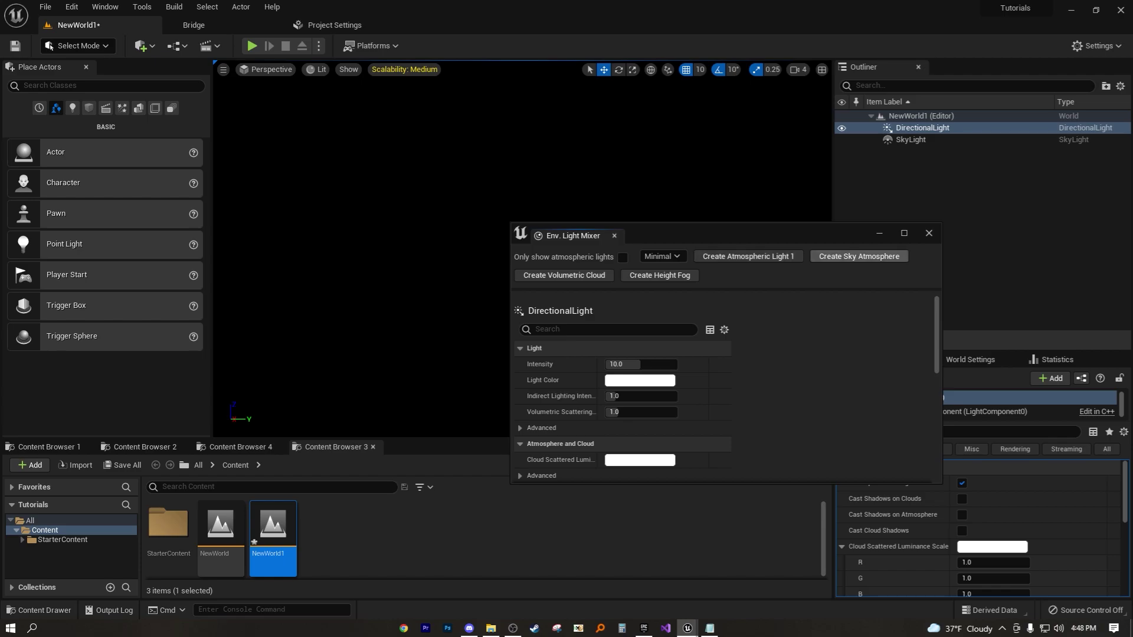
left_click(859, 256)
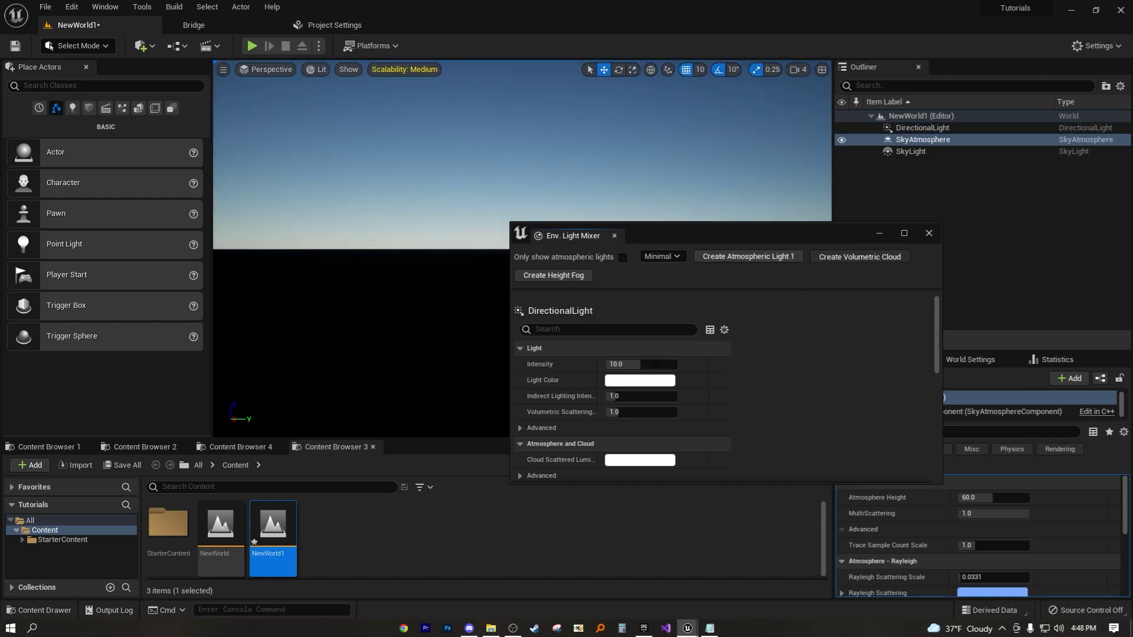
left_click(860, 256)
left_click(860, 256)
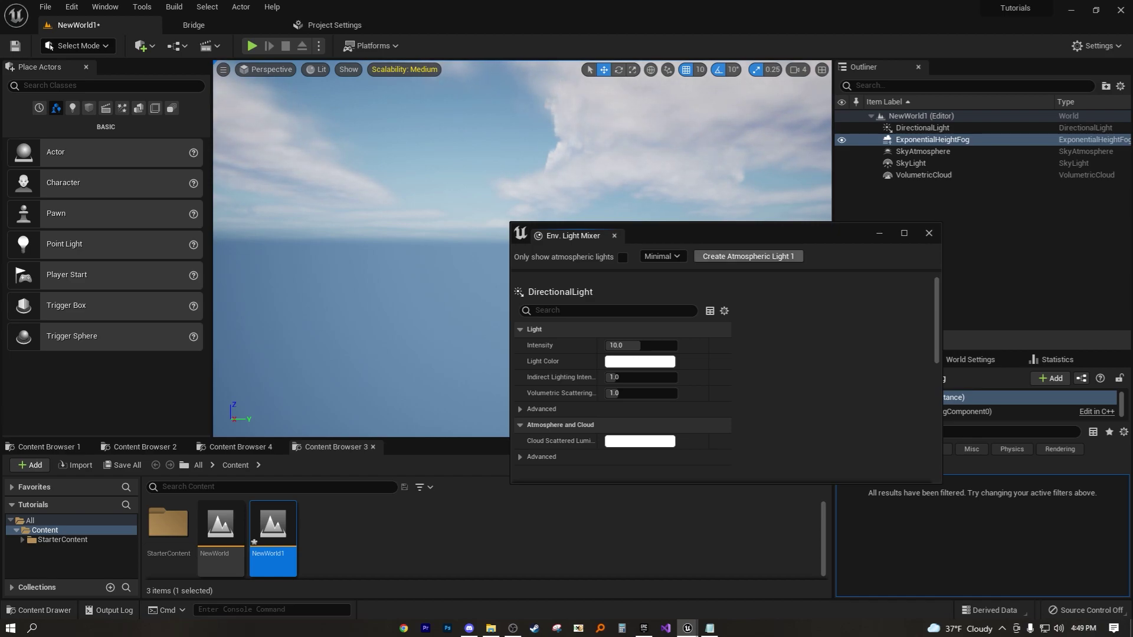
Step: Try adding Atmospheric Light 1 with the Env. Light Mixer, and delete the extra directional light
left_click(749, 256)
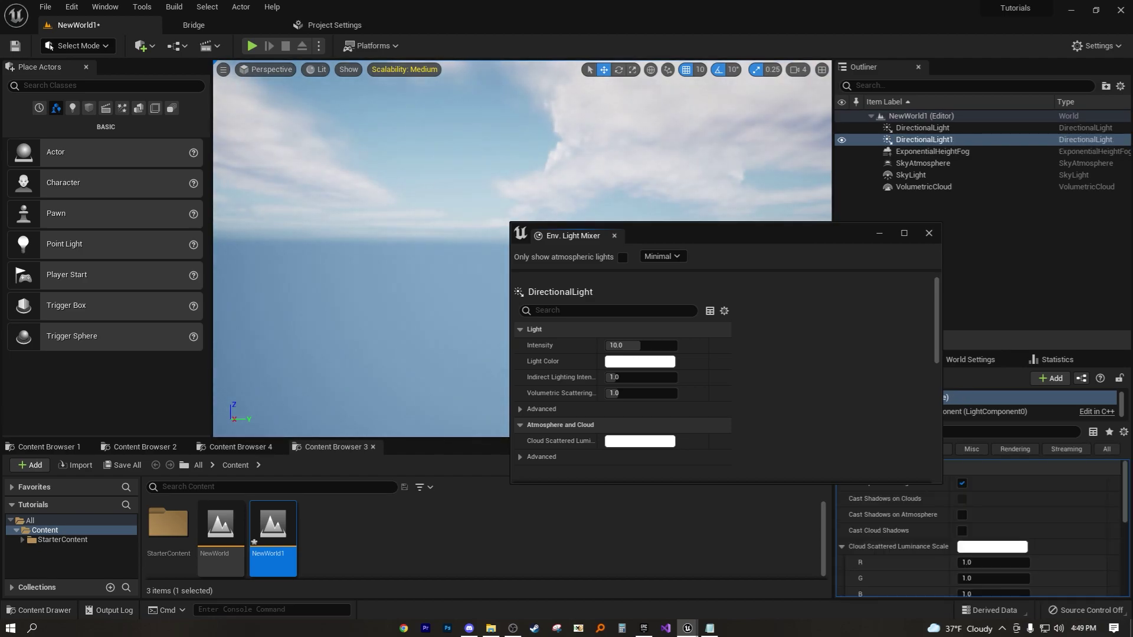
left_click(928, 232)
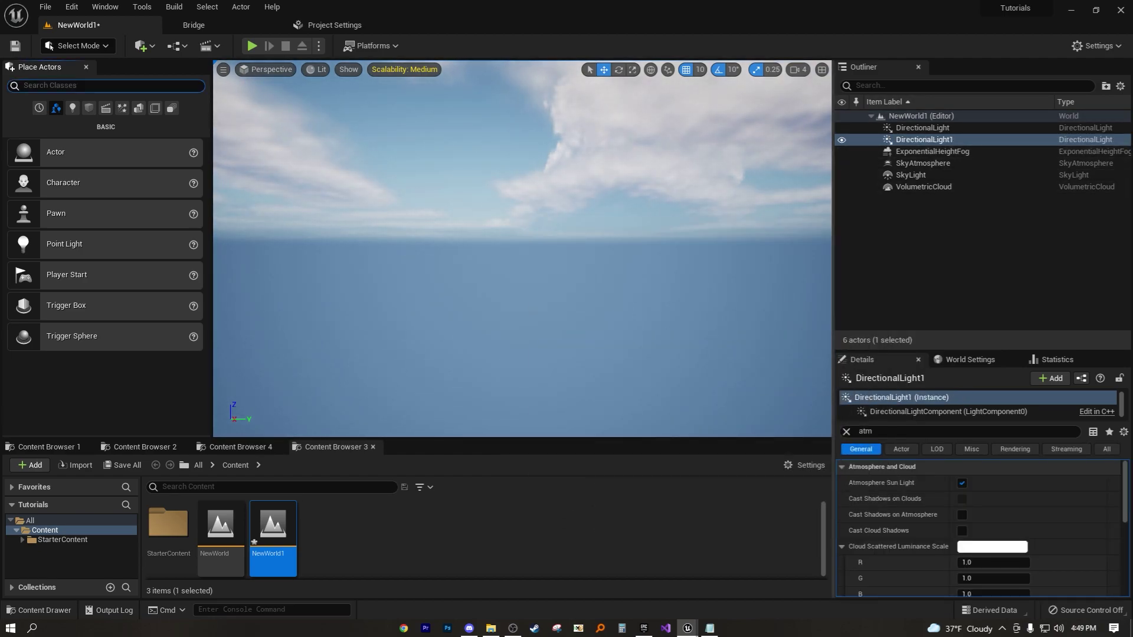
right_click_drag(522, 248, 439, 212)
right_click_drag(522, 248, 336, 251)
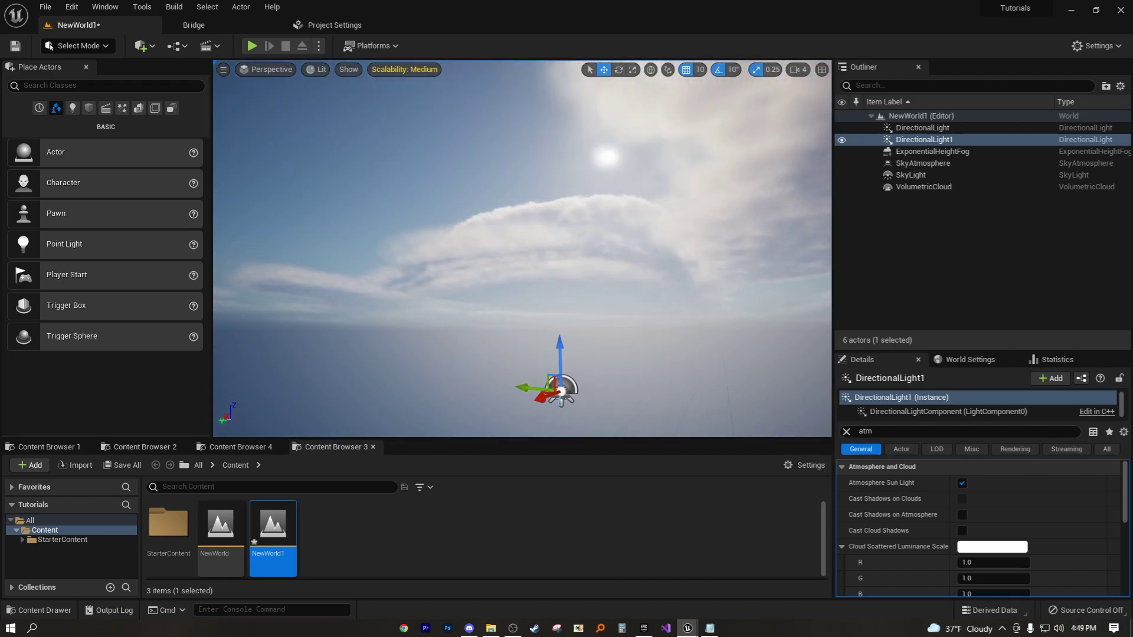
key("Delete")
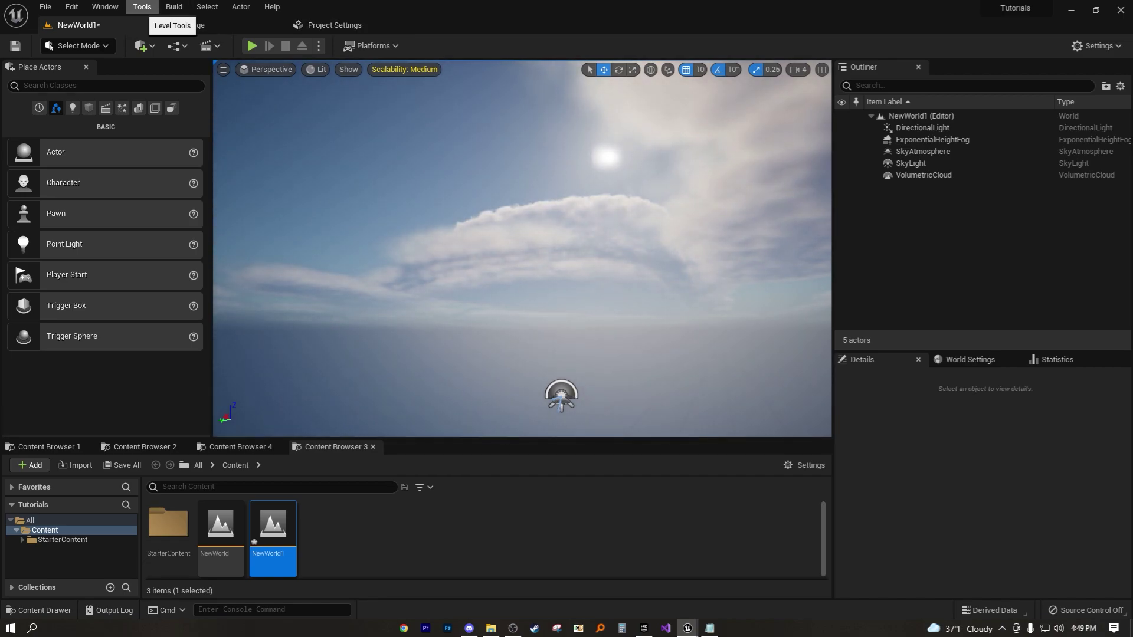
Step: Reopen the Env. Light Mixer to check its creation options and close it again
left_click(142, 7)
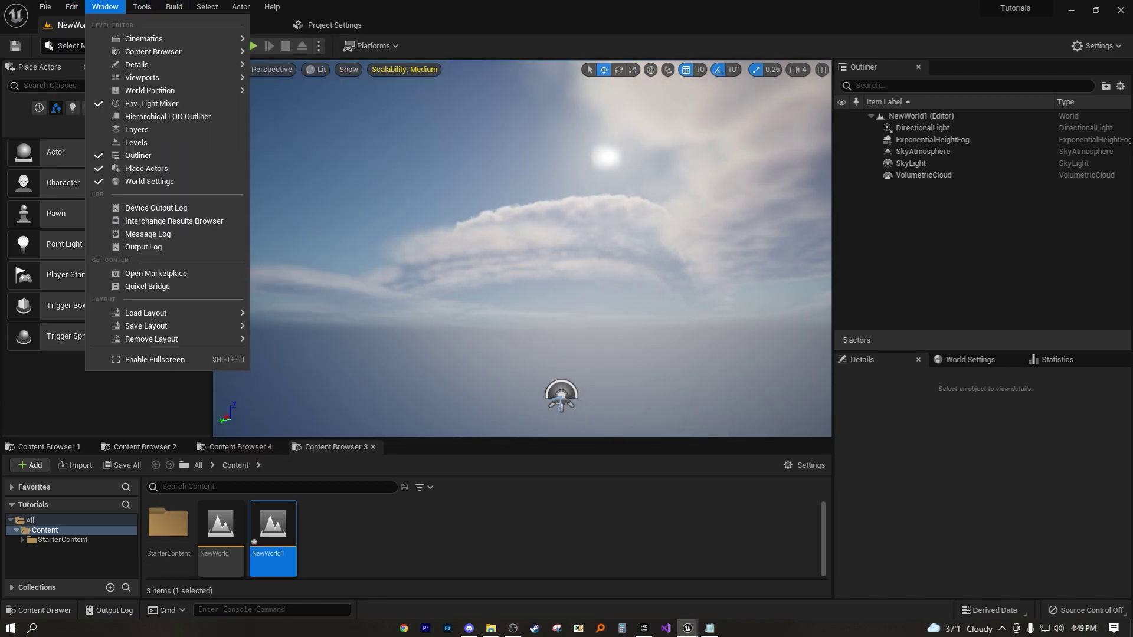
left_click(152, 103)
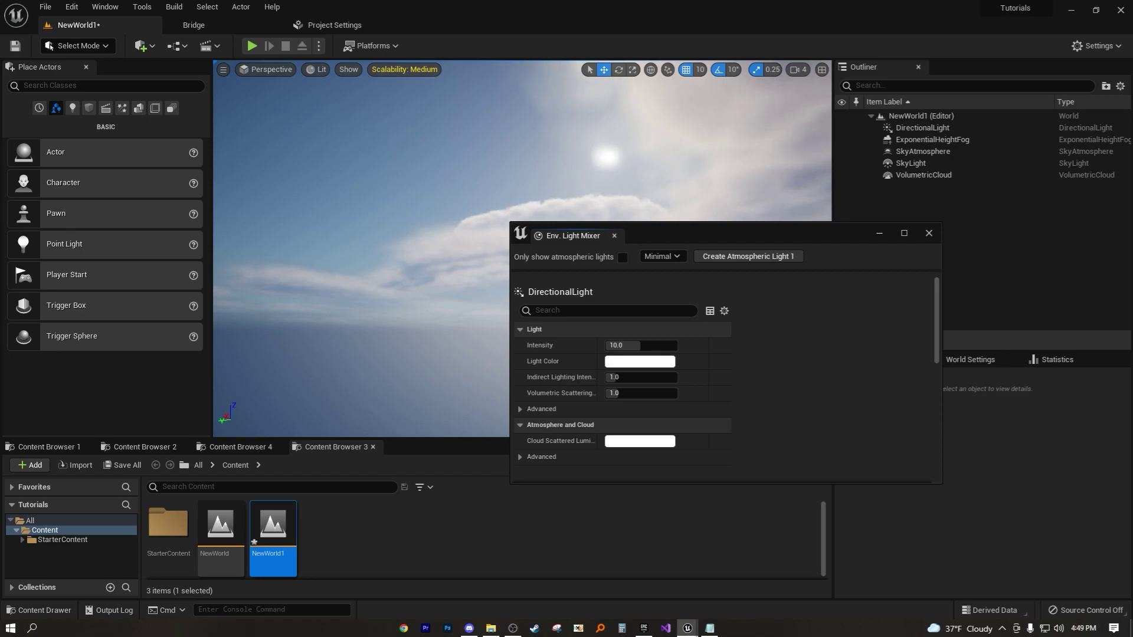
left_click(929, 232)
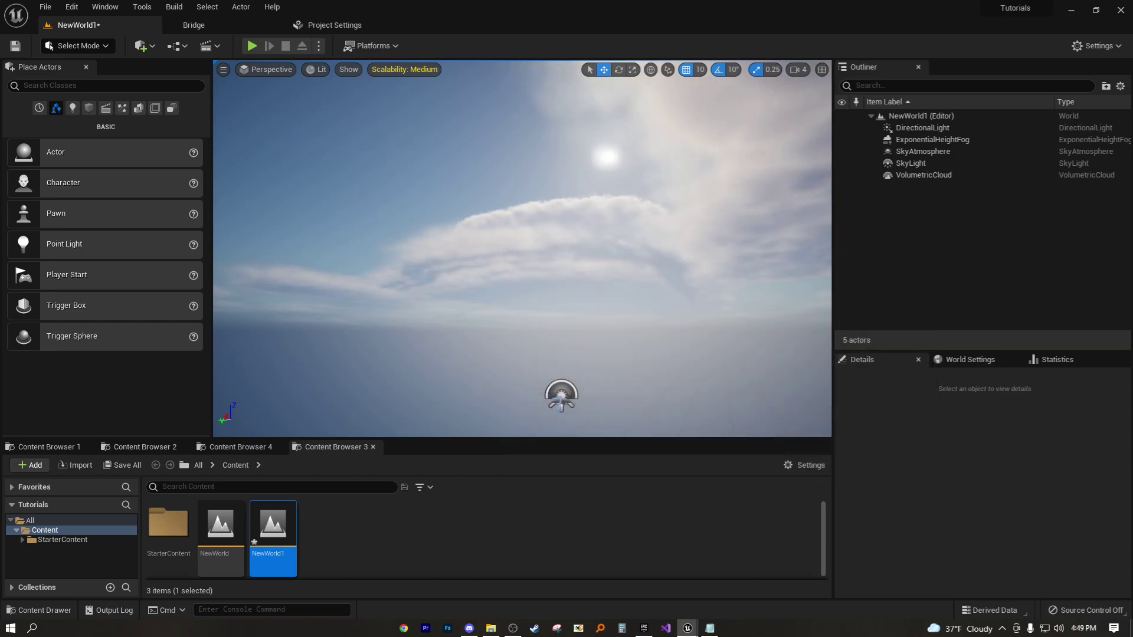
Step: Try rotating the DirectionalLight with the rotate gizmo to shift the sun, and undo the rotation
right_click_drag(522, 248, 475, 269)
key("e")
right_click_drag(425, 331, 449, 337)
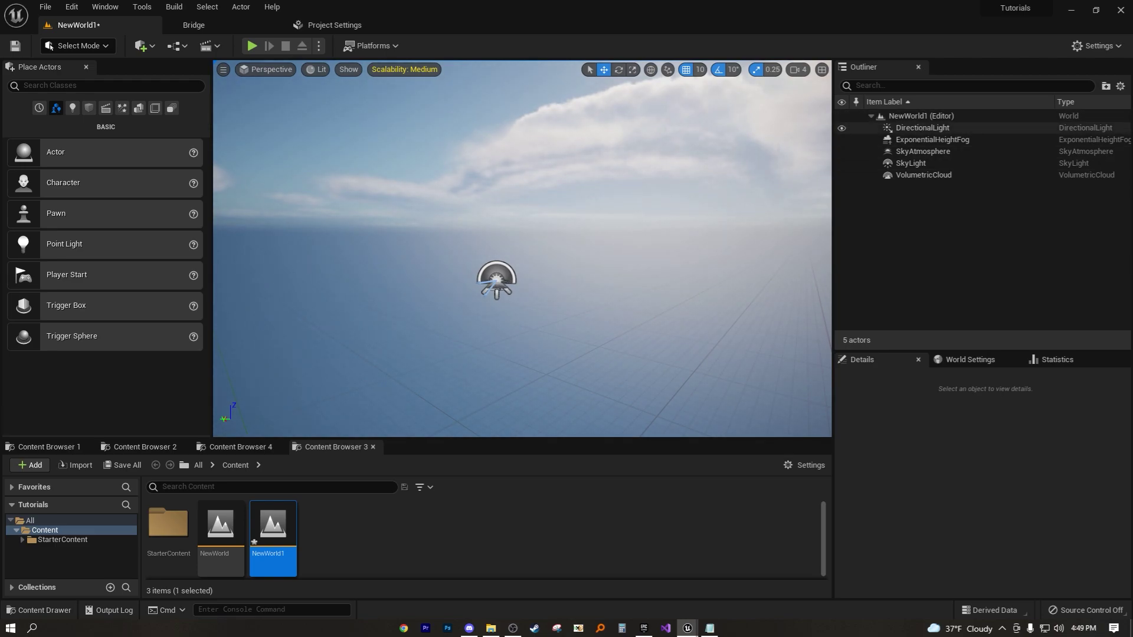
left_click(949, 128)
right_click_drag(507, 266, 506, 230)
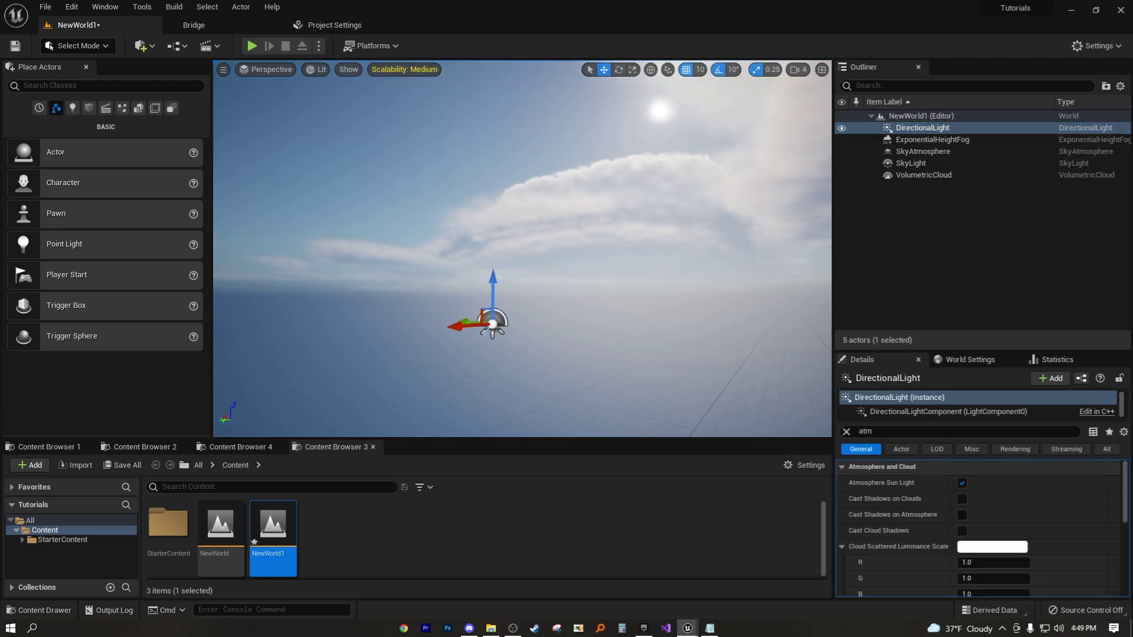
key("r")
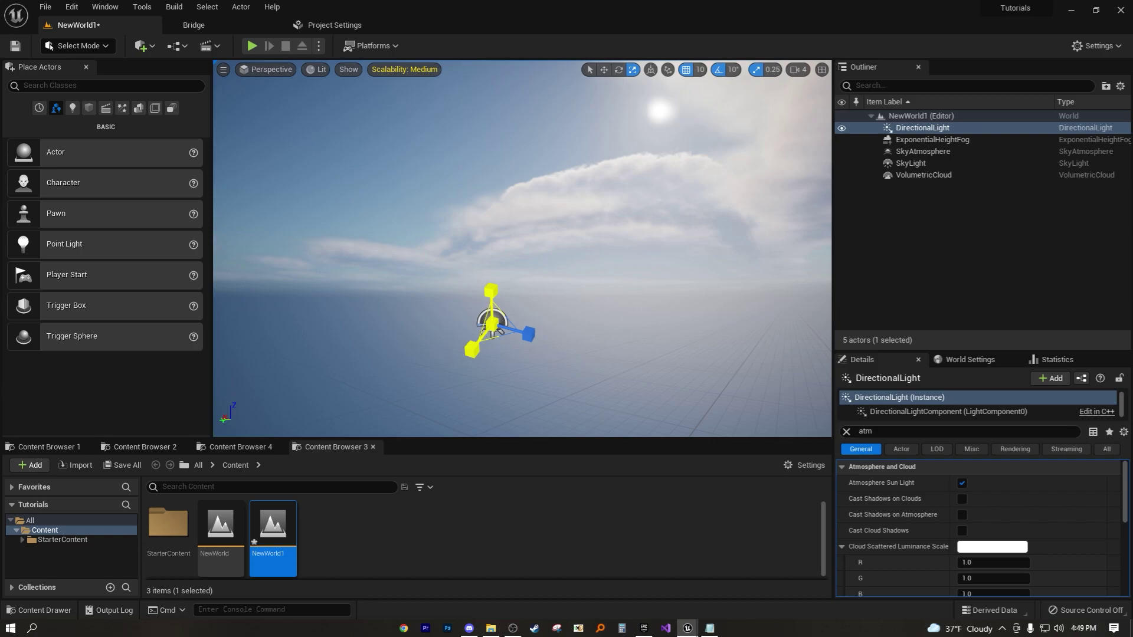
left_click(619, 69)
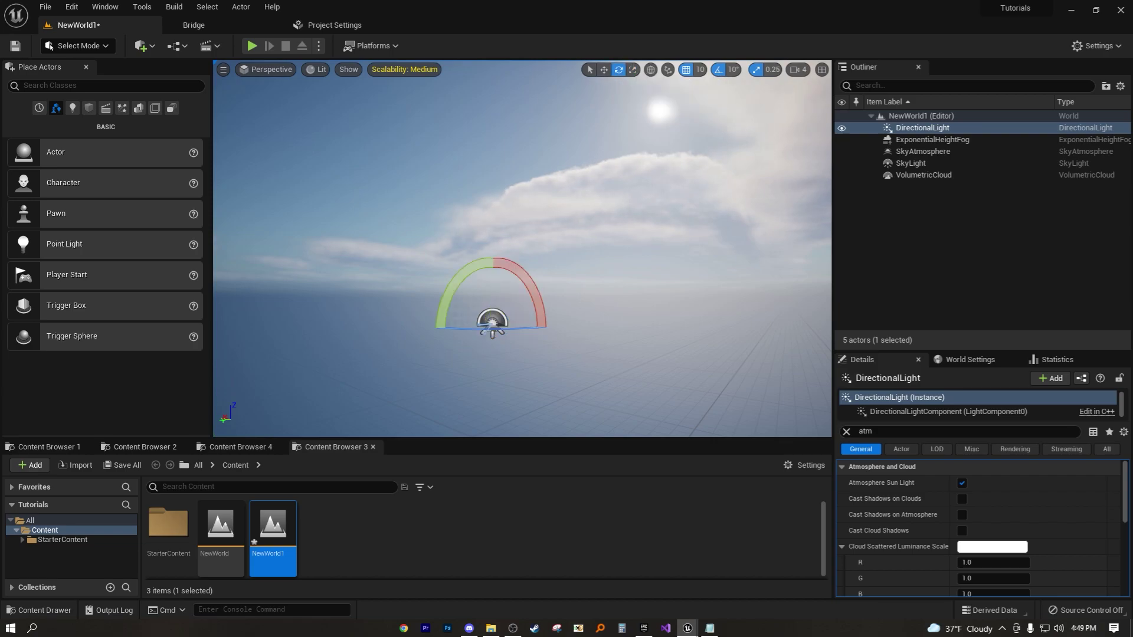
left_click_drag(520, 278, 520, 278)
left_click_drag(431, 328, 529, 354)
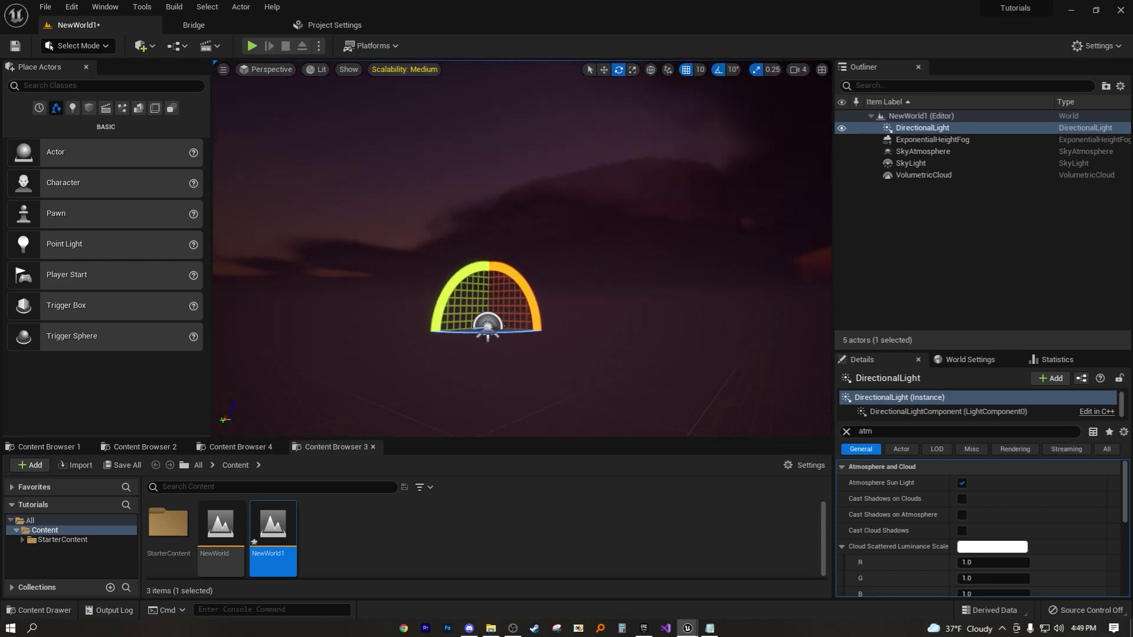
right_click_drag(529, 354, 239, 341)
key("ctrl+z")
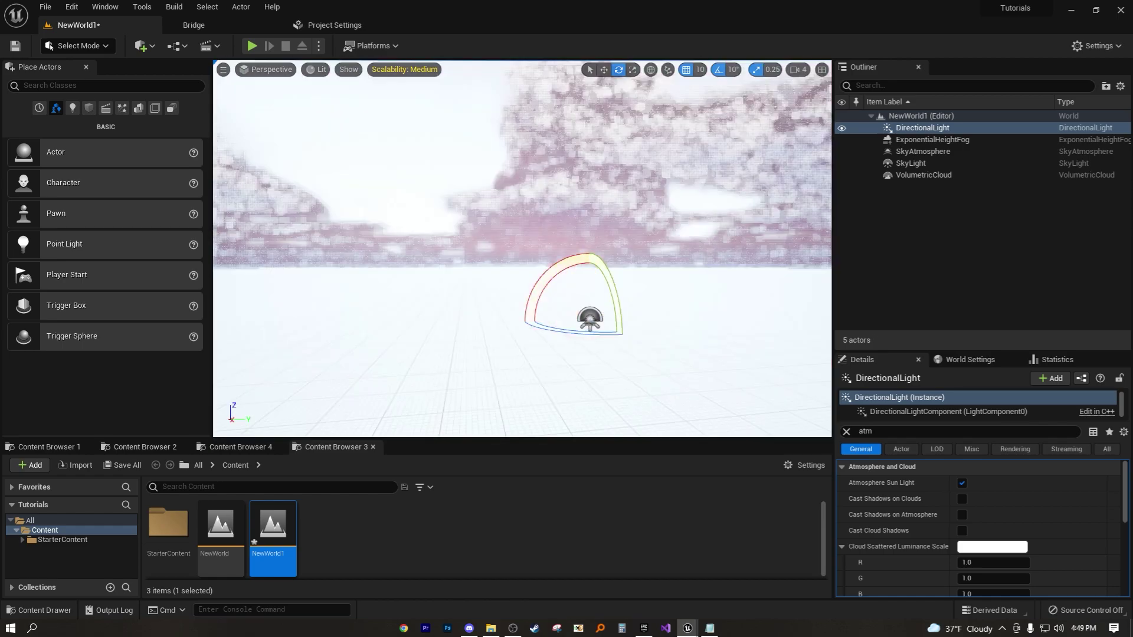
Step: Swing the sun through several heights and directions with the interactive sun control, leaving it low above the horizon
right_click_drag(522, 295, 660, 268)
key("d")
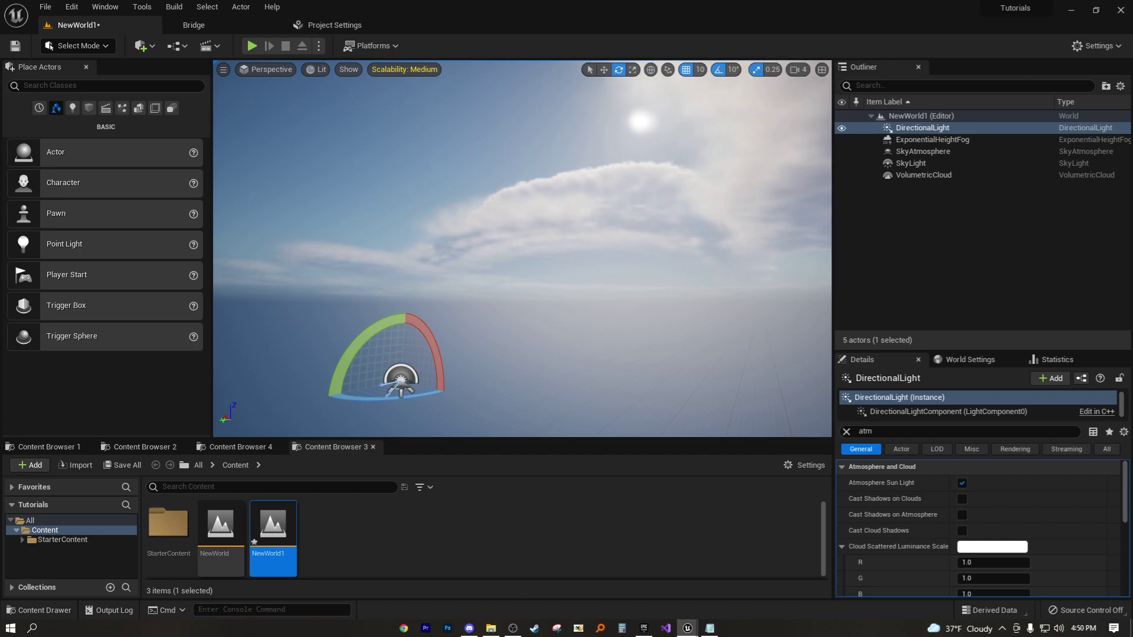
key("ctrl+l")
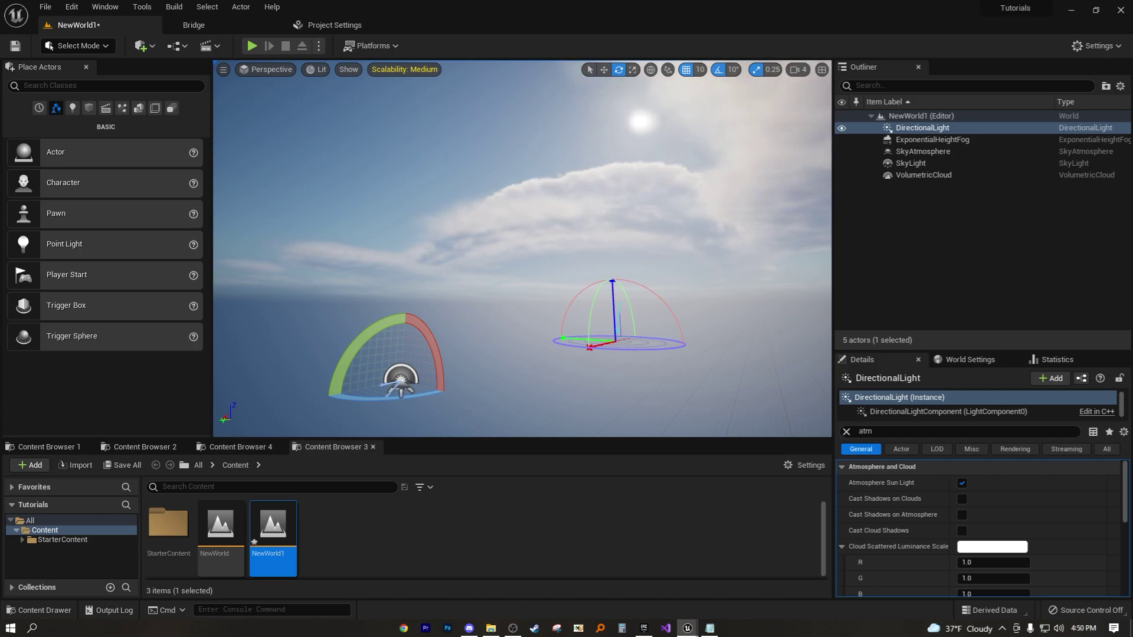
key("ctrl+l")
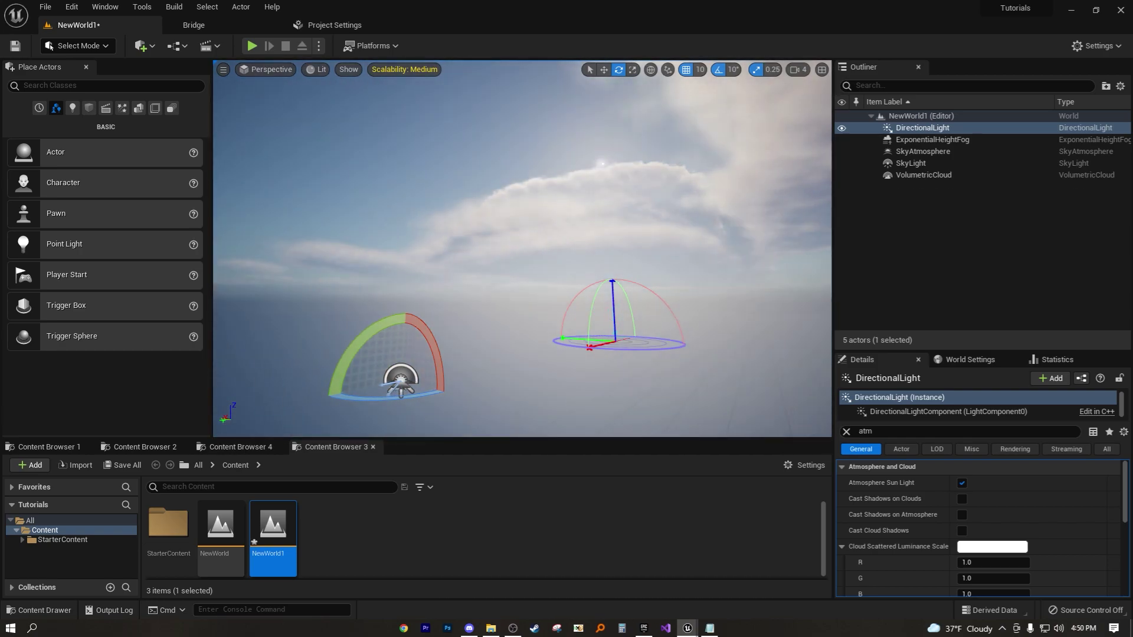
key("ctrl+l")
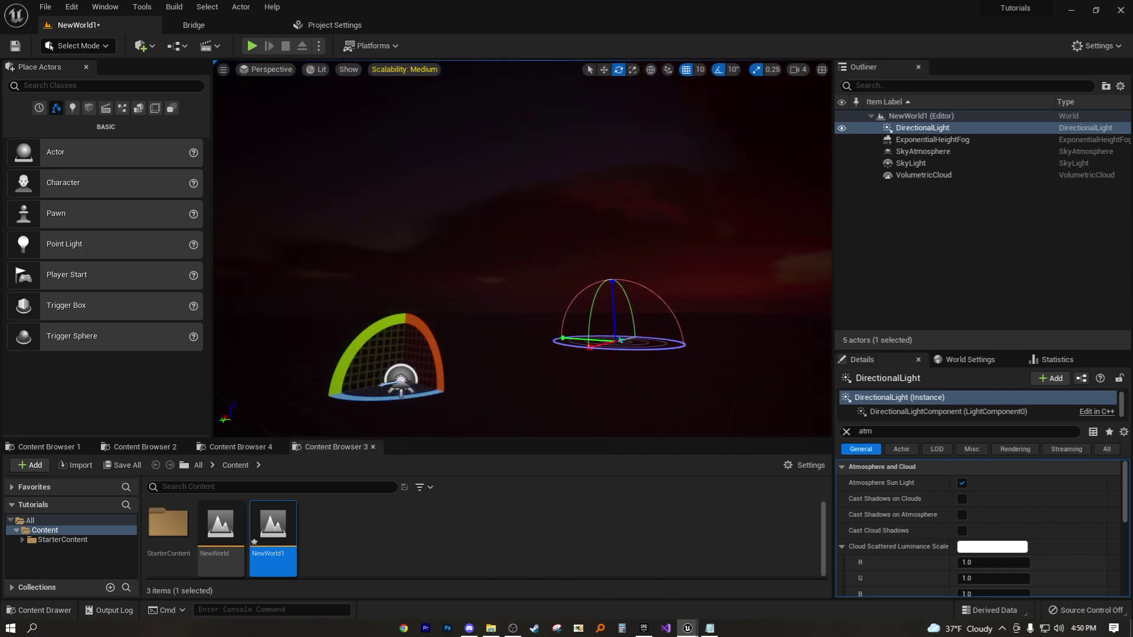
key("ctrl+l")
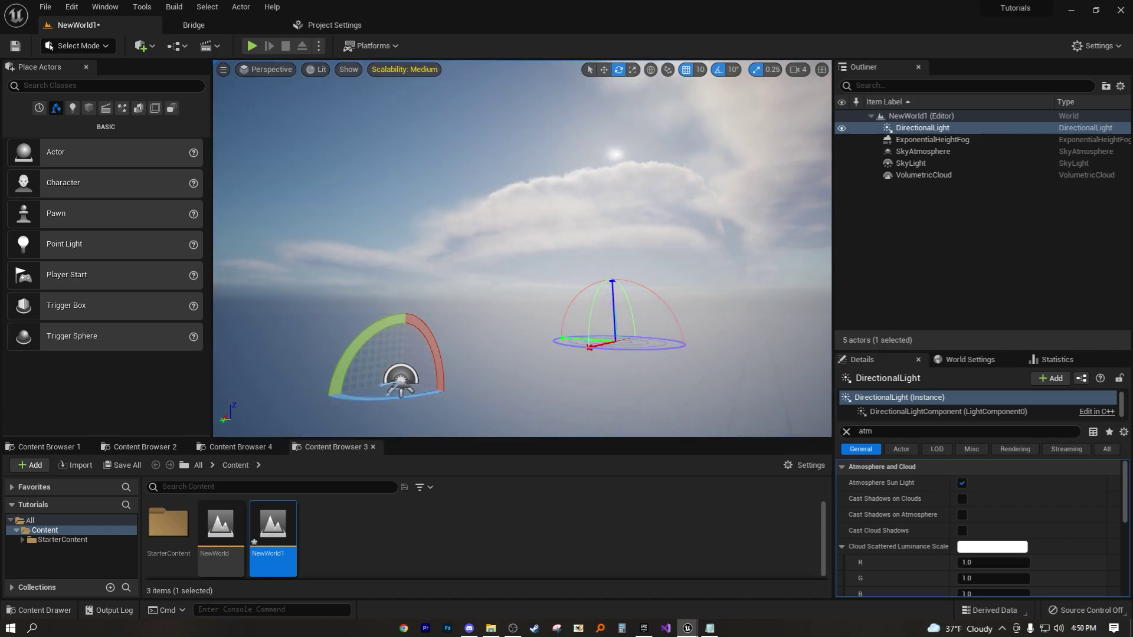
key("ctrl+l")
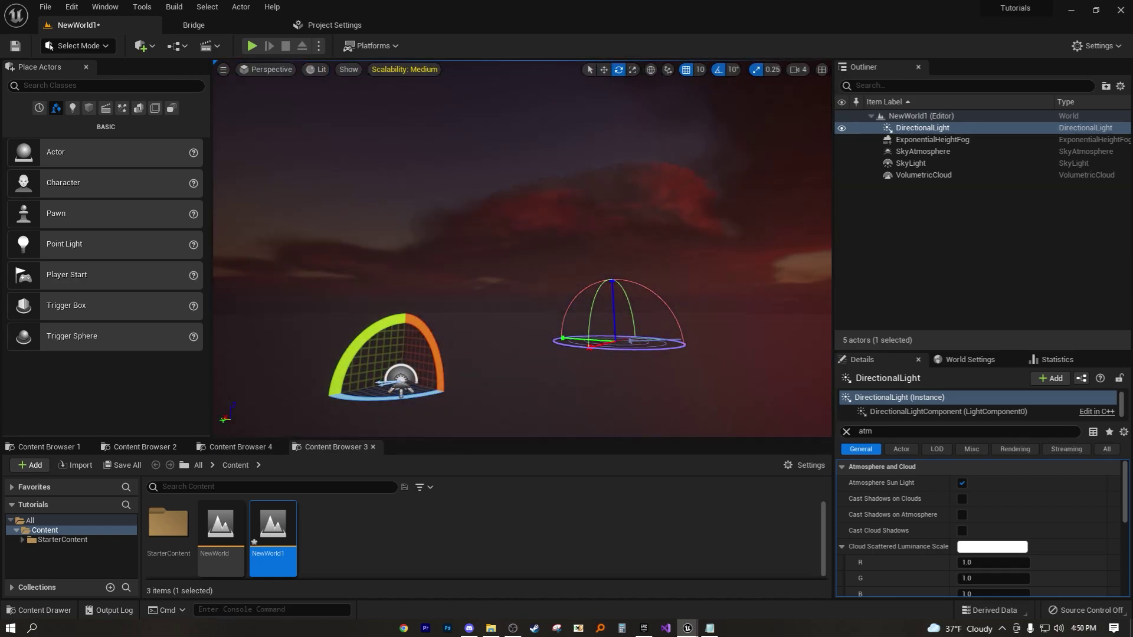
key("ctrl+l")
key("ctrl+l")
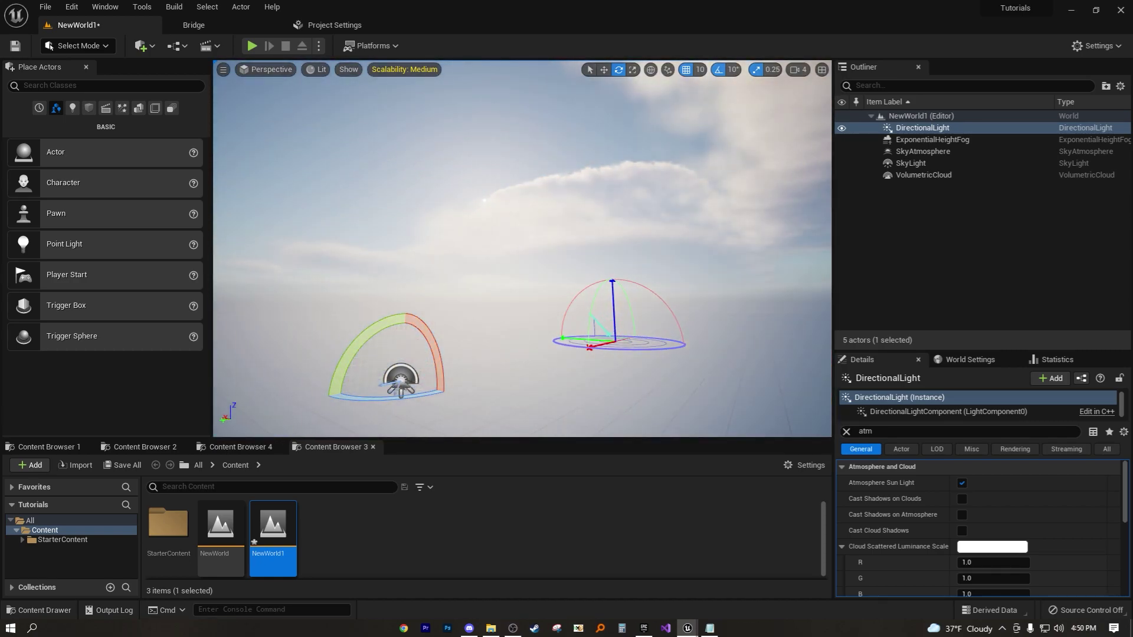
key("ctrl+l")
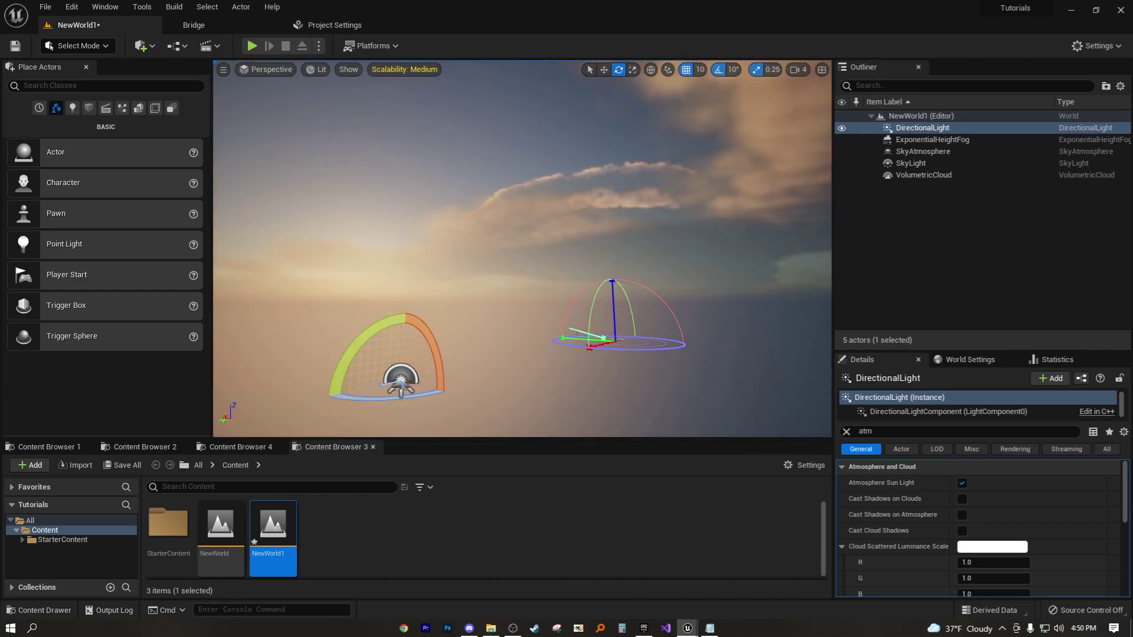
key("ctrl+l")
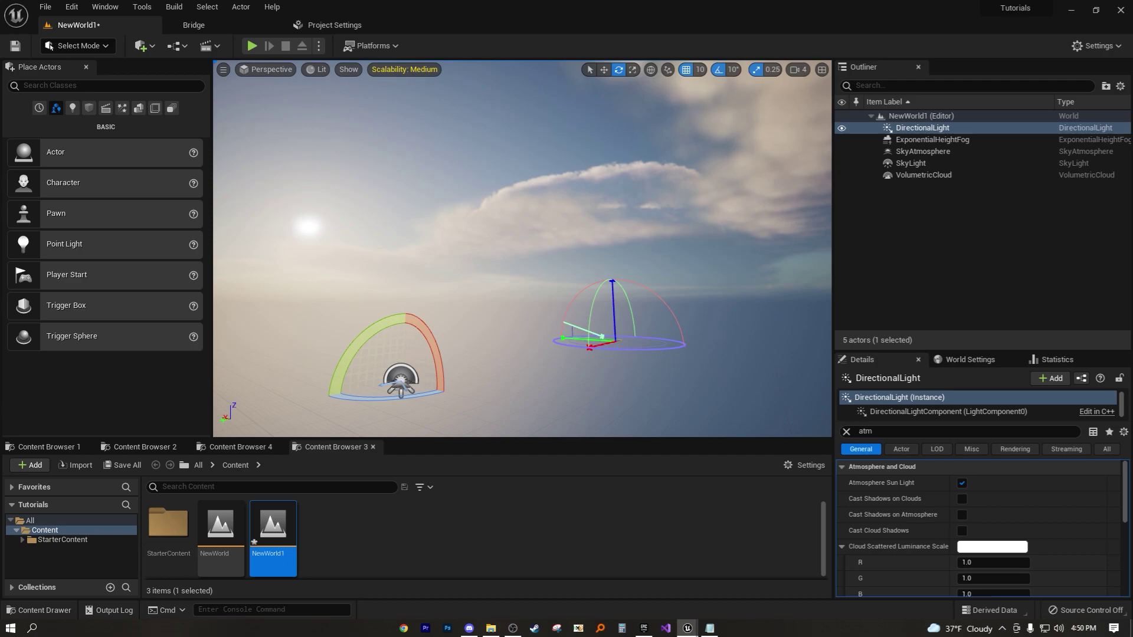
key("ctrl+l")
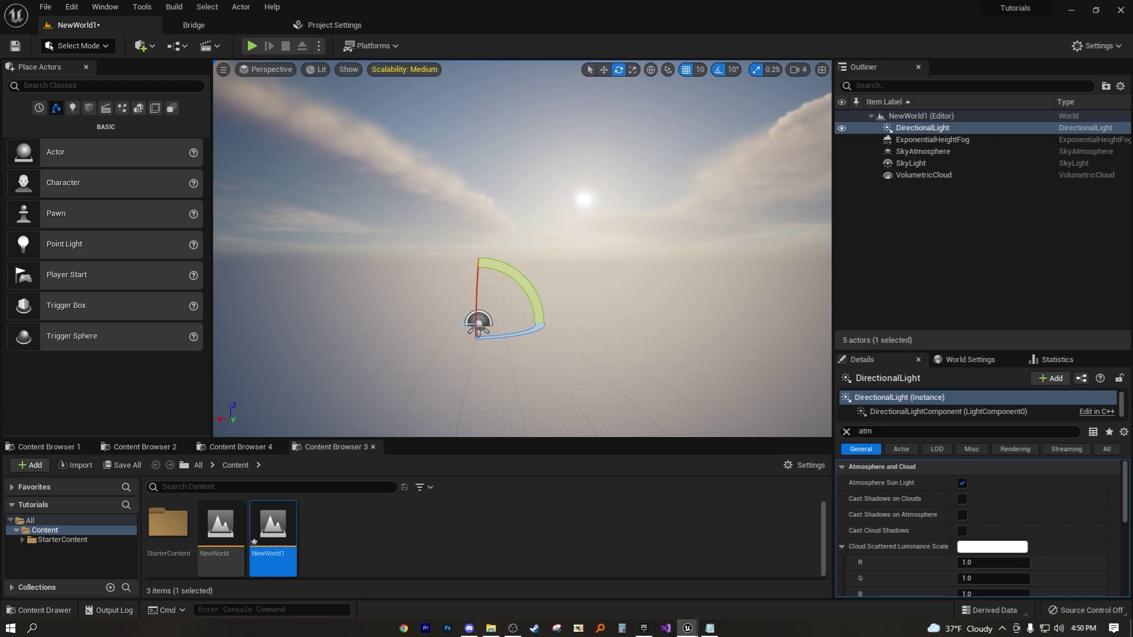
Step: Lower the sun to the horizon with the interactive sun control for a red sunset sky, and deselect the DirectionalLight
right_click_drag(522, 248, 438, 239)
right_click_drag(379, 269, 467, 269)
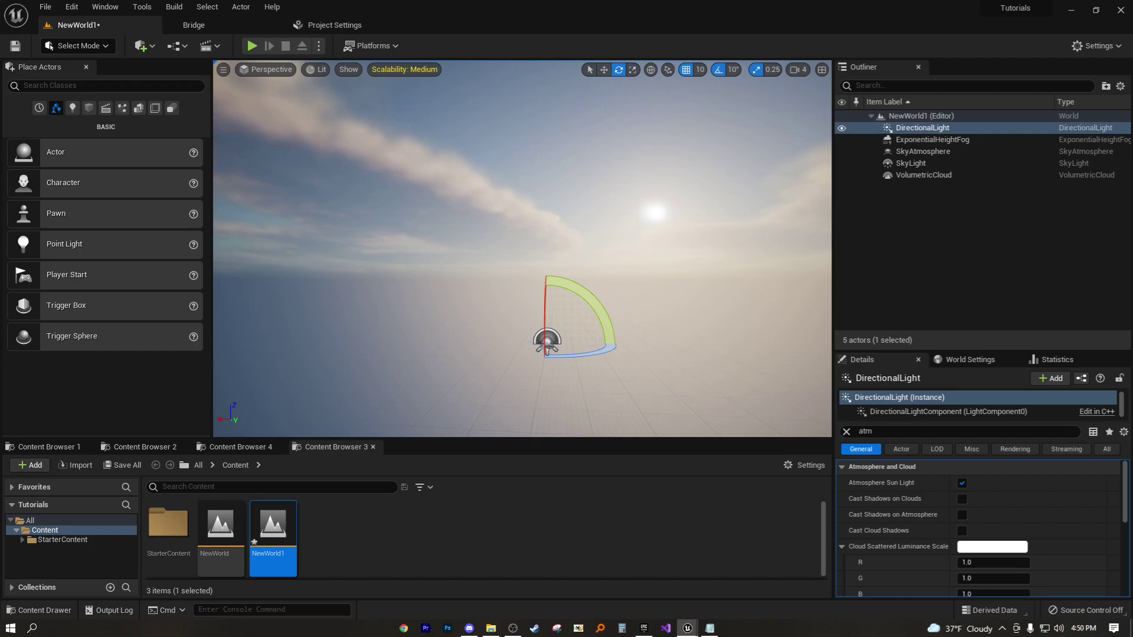
key("ctrl+l")
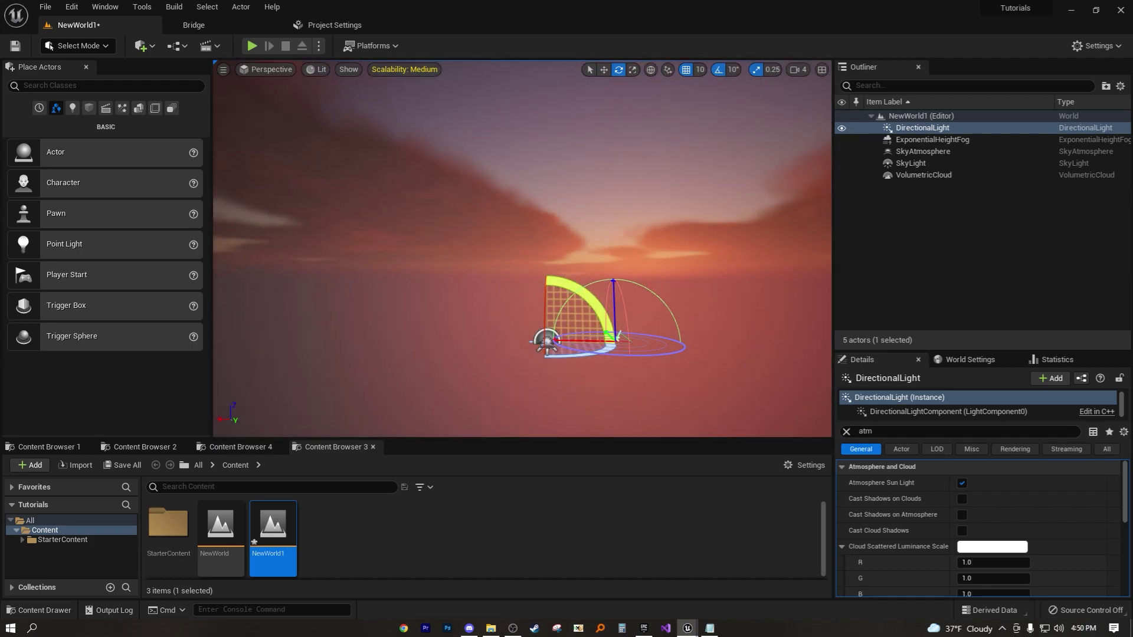
key("Escape")
key("d")
mouse_move(523, 248)
right_mouse_down()
mouse_move(449, 262)
mouse_move(614, 239)
mouse_move(523, 247)
right_mouse_up()
key("w")
key("a")
key("s")
key("s")
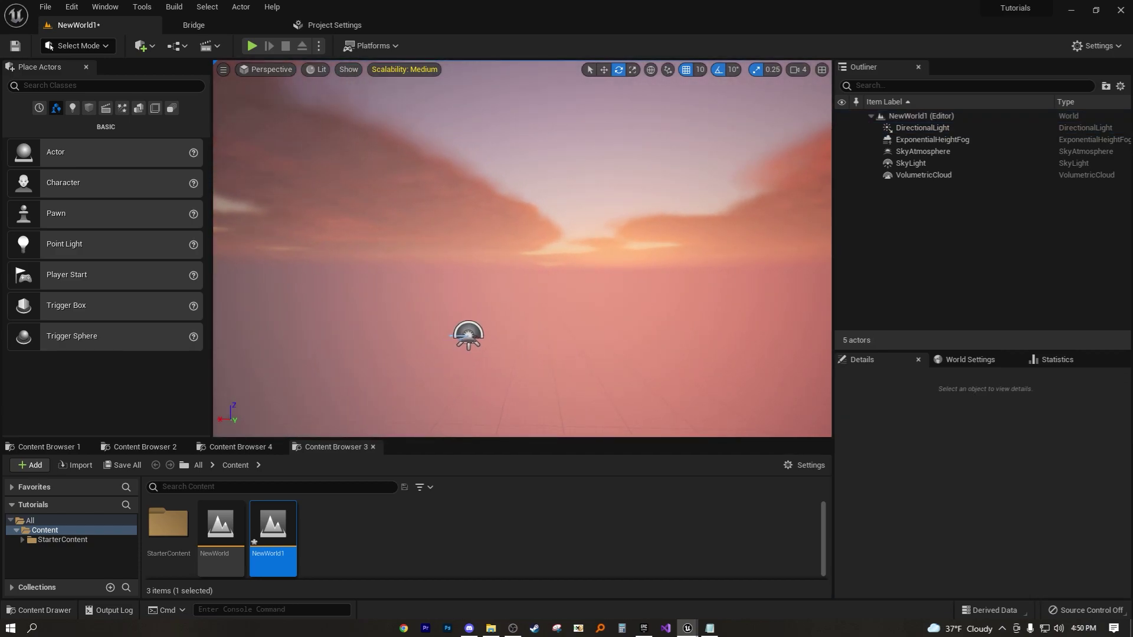